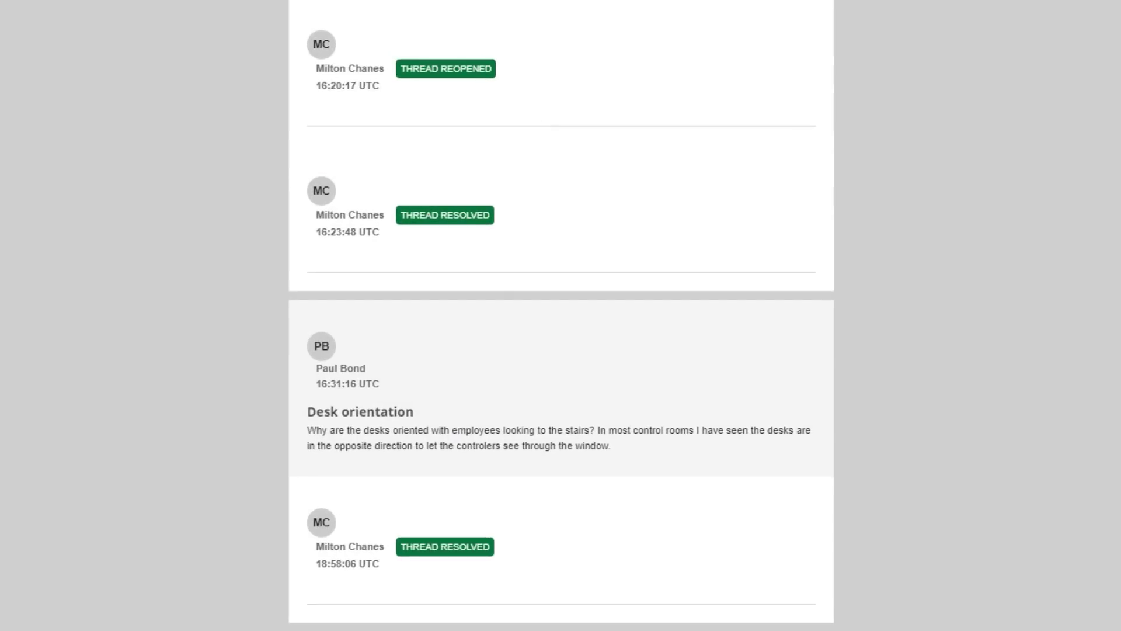
- Open '2022 - MC Trinity - Control Tower.dwg' from the Gmail notification via ARES Kudo into ARES Commander
scroll(516, 624, "down", 10)
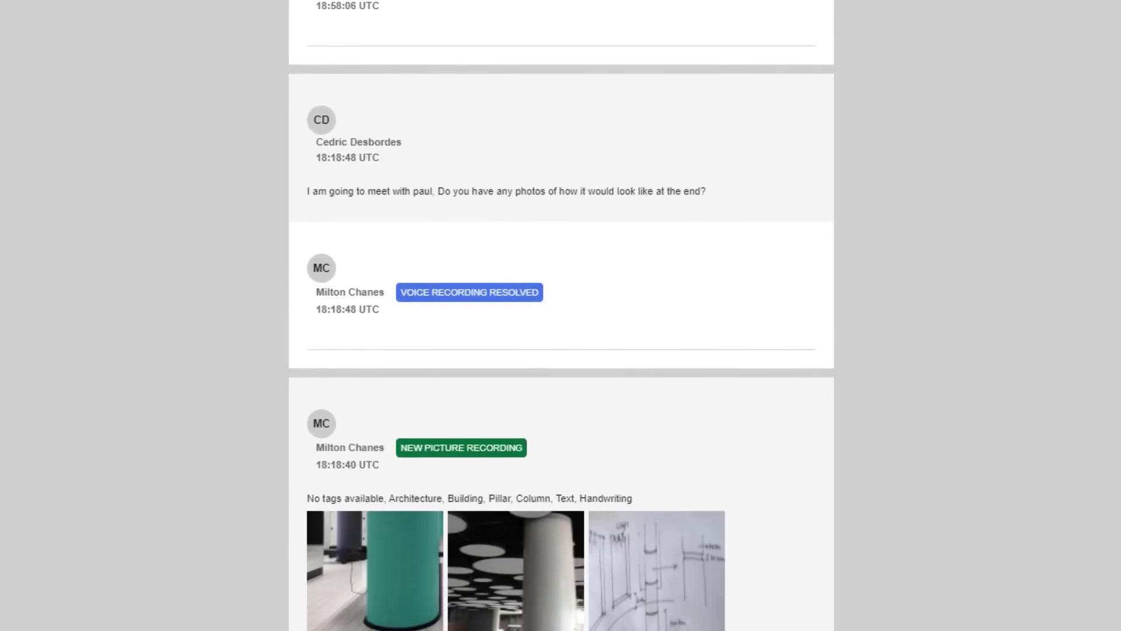
scroll(1007, 498, "down", 3)
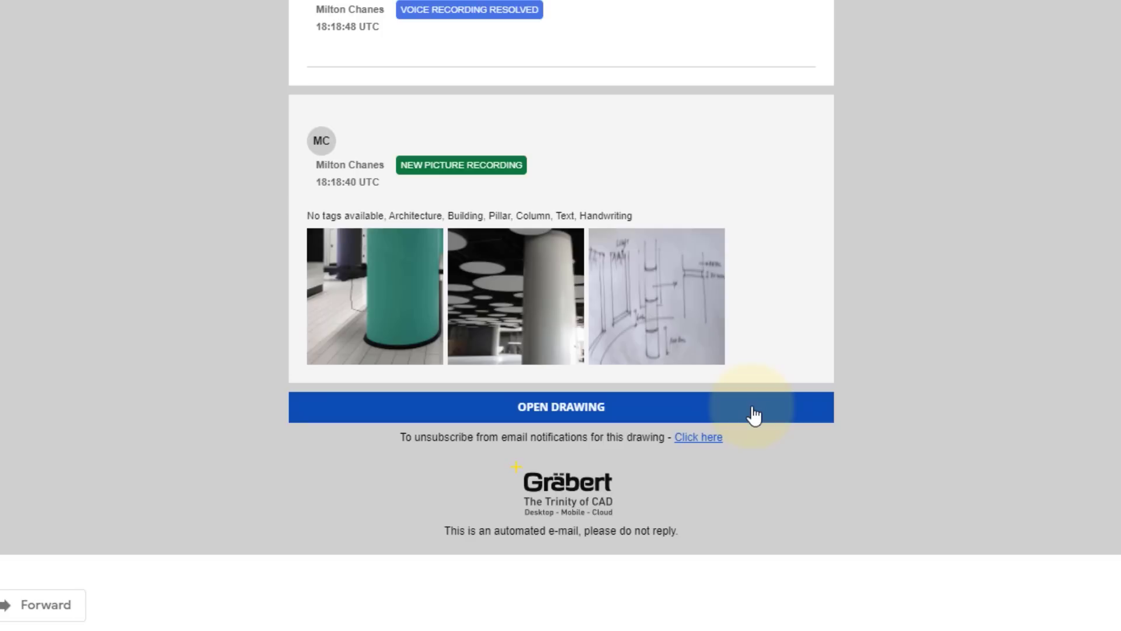
left_click(753, 415)
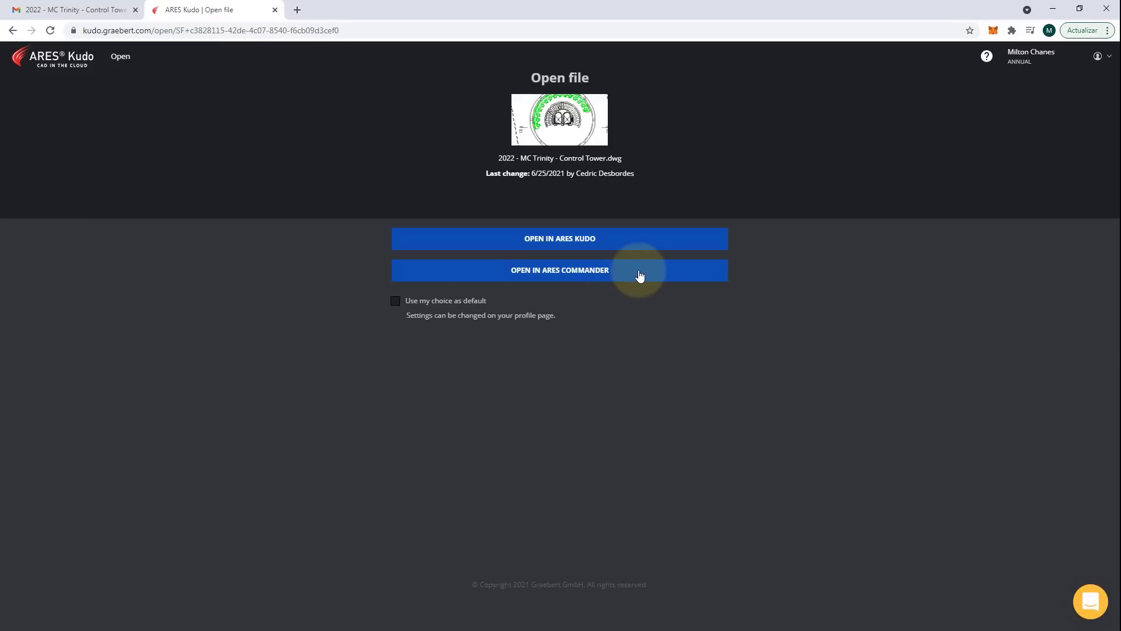
left_click(639, 276)
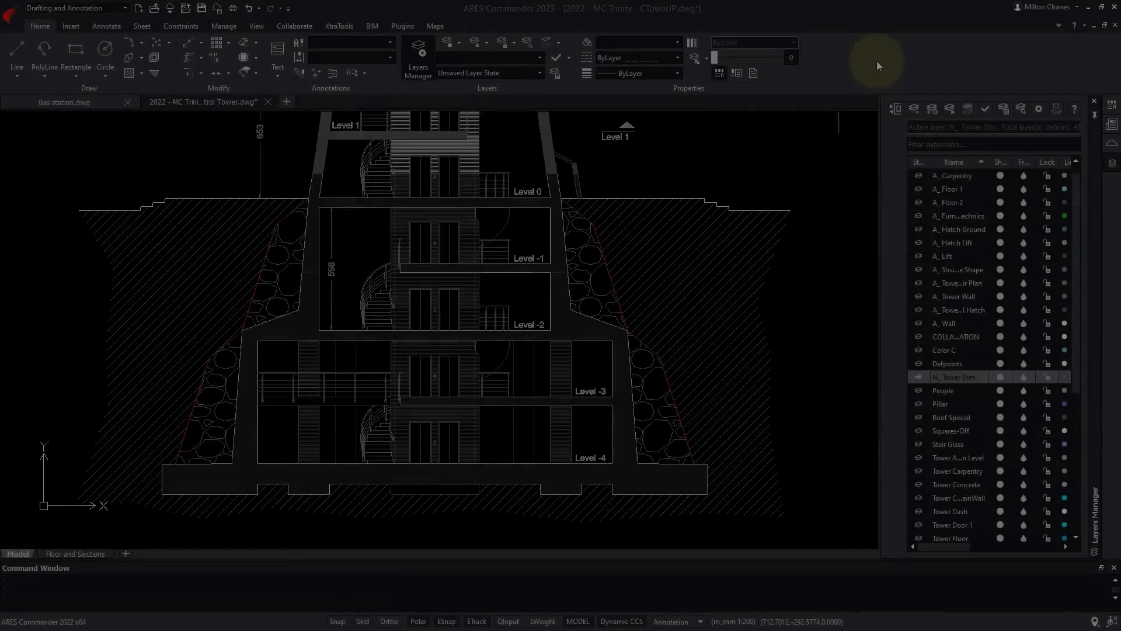
- Show the Comments panel, zoom to the Desk orientation entities, and expand all comments
right_click(877, 61)
left_click(806, 200)
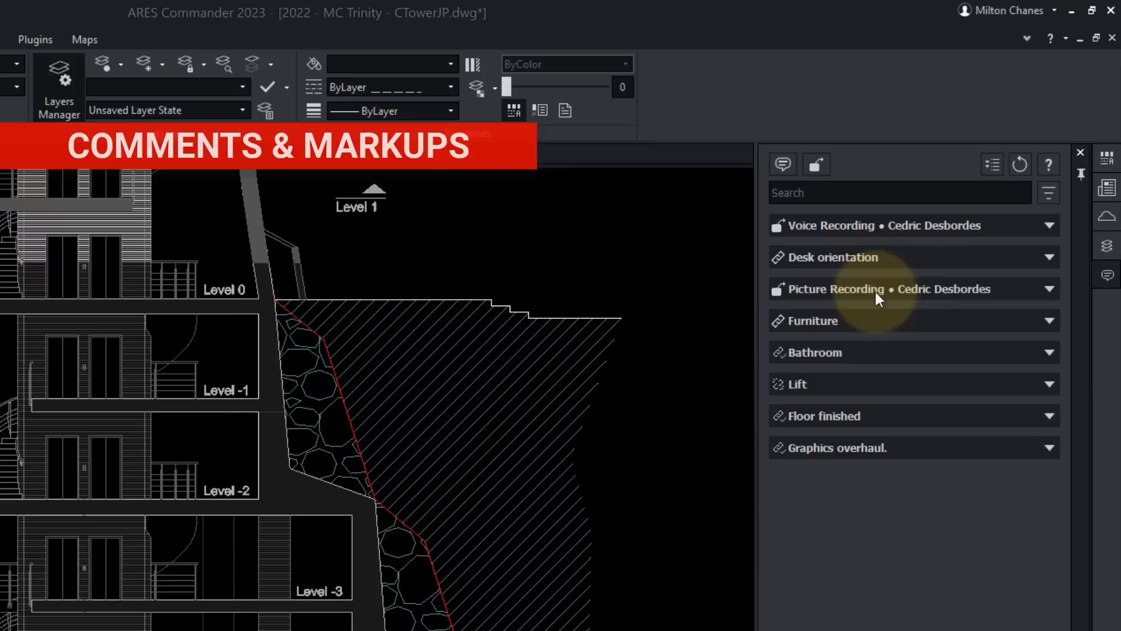
left_click(1057, 257)
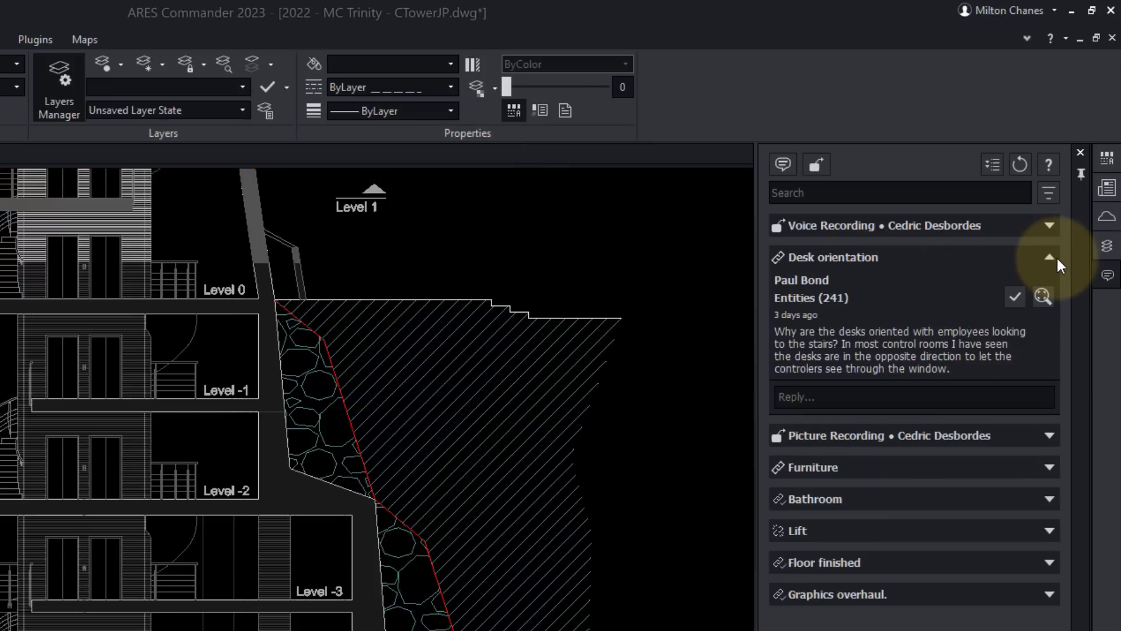
left_click(1043, 296)
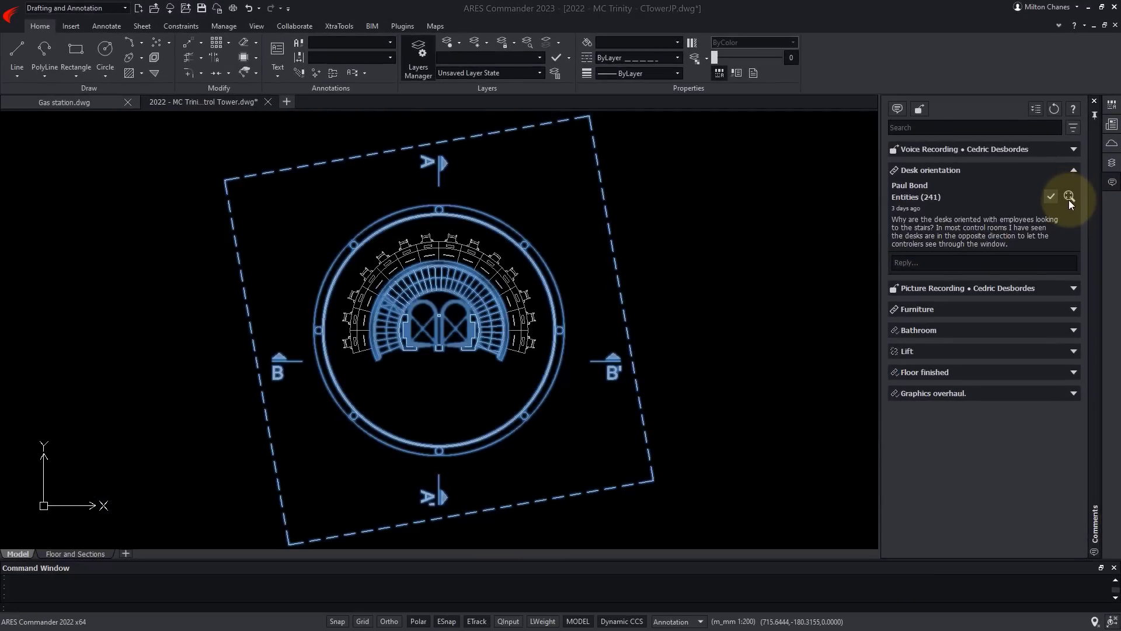
left_click(1035, 108)
mouse_move(1072, 151)
left_mouse_down()
mouse_move(1073, 397)
mouse_move(1093, 247)
mouse_move(1088, 146)
left_mouse_up()
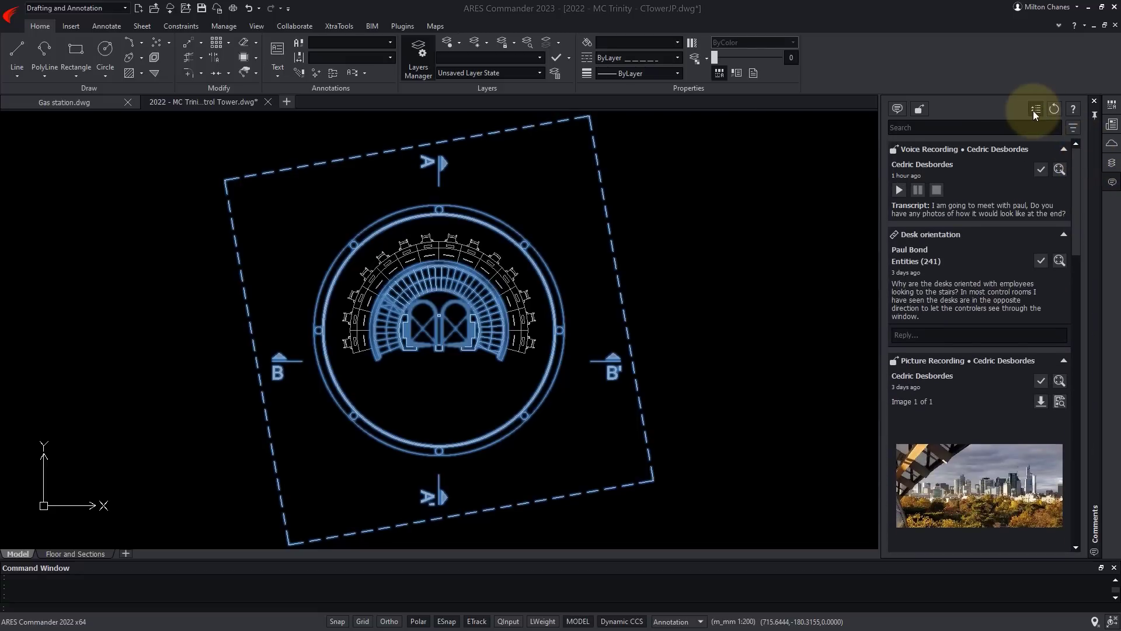
- Collapse all comments and filter the list to hide resolved comments
left_click(1034, 109)
left_click(1073, 170)
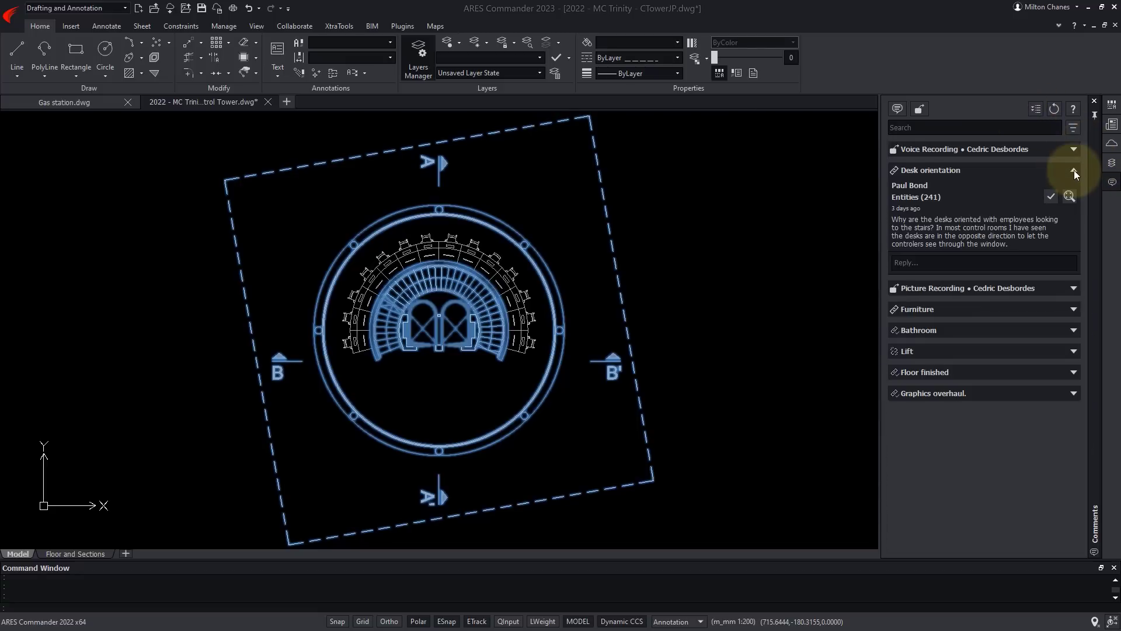
left_click(1073, 128)
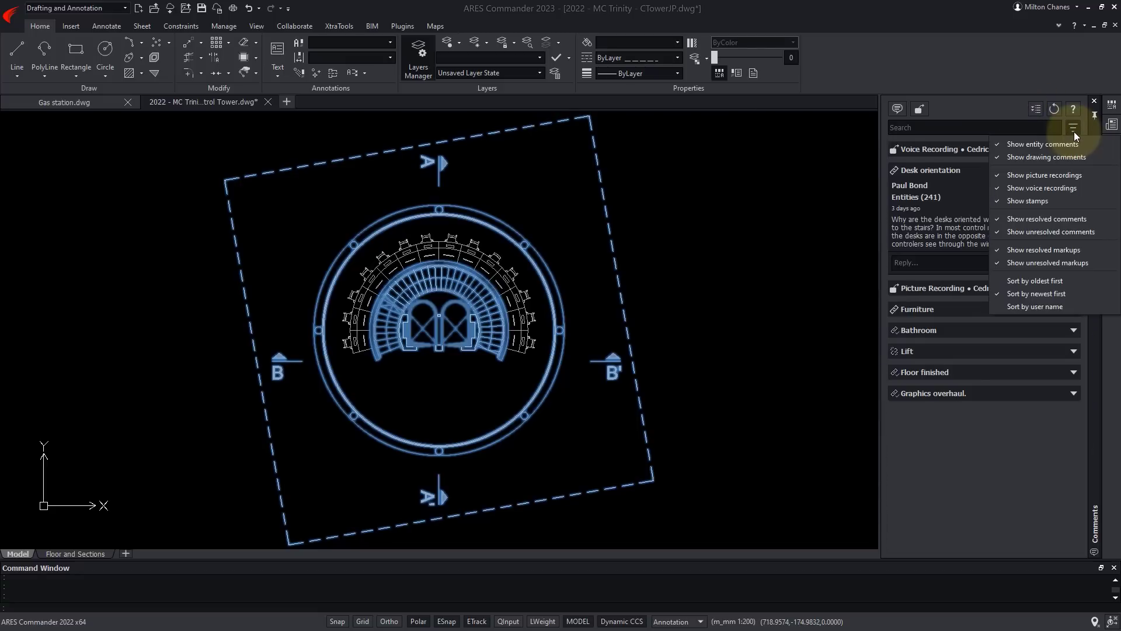
left_click(1077, 219)
- Resolve the Furniture thread, then show resolved comments in the list again
left_click(1074, 310)
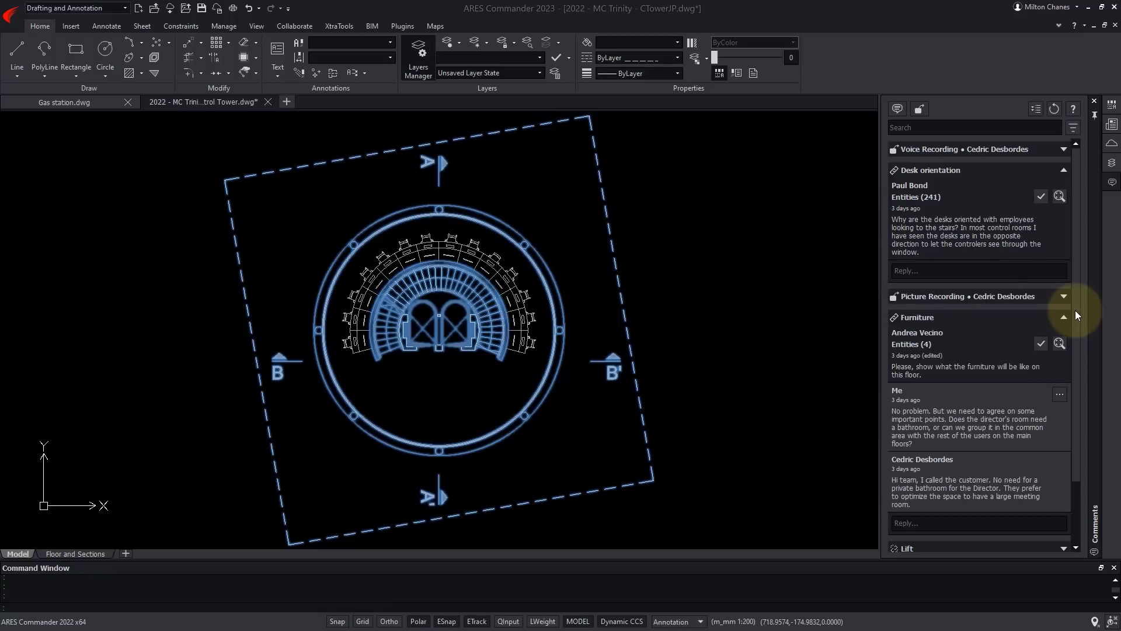
left_click(1042, 344)
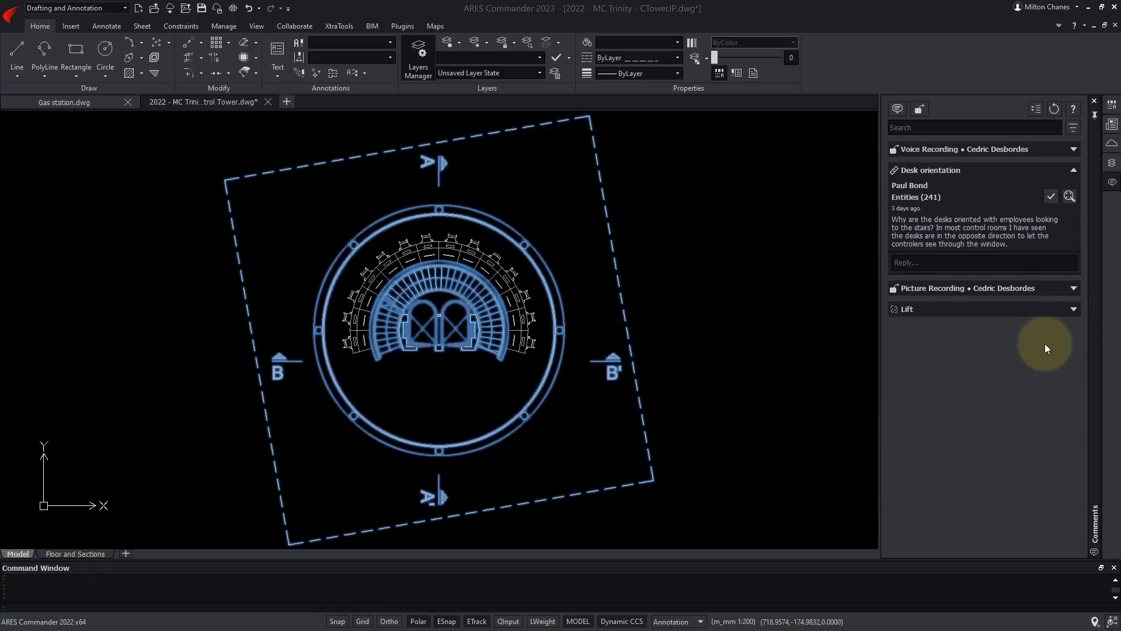
left_click(1073, 134)
left_click(1077, 217)
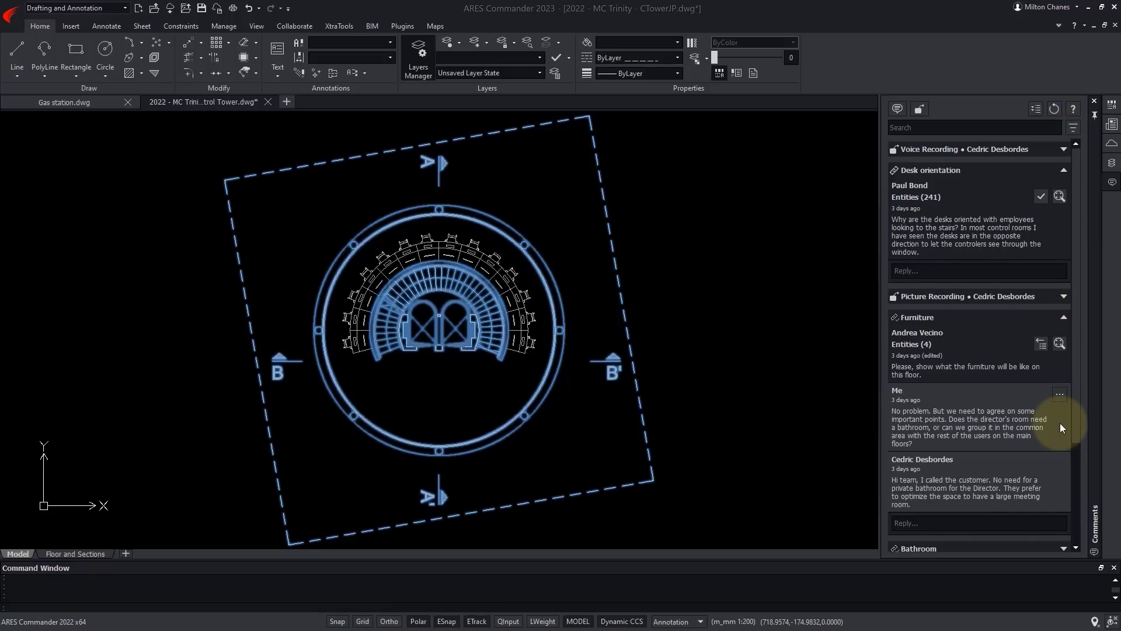
left_click(1063, 318)
- Zoom to the Picture Recording comment's marker and toggle picture recordings off and back on
left_click(1063, 296)
left_click(1059, 316)
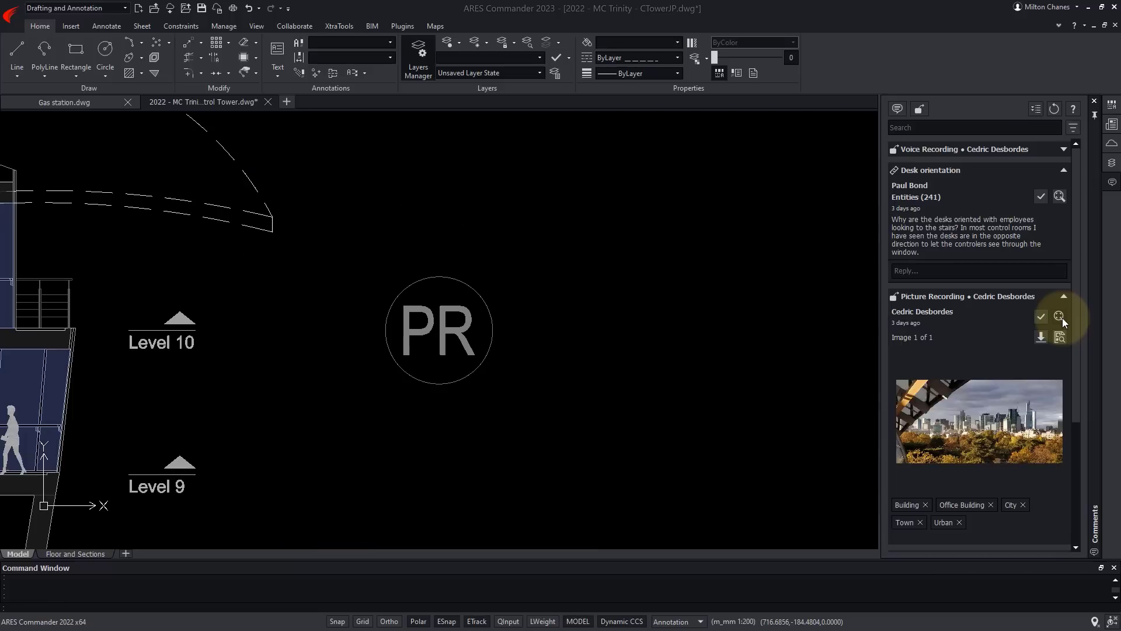
scroll(546, 326, "down", 5)
scroll(450, 308, "up", 2)
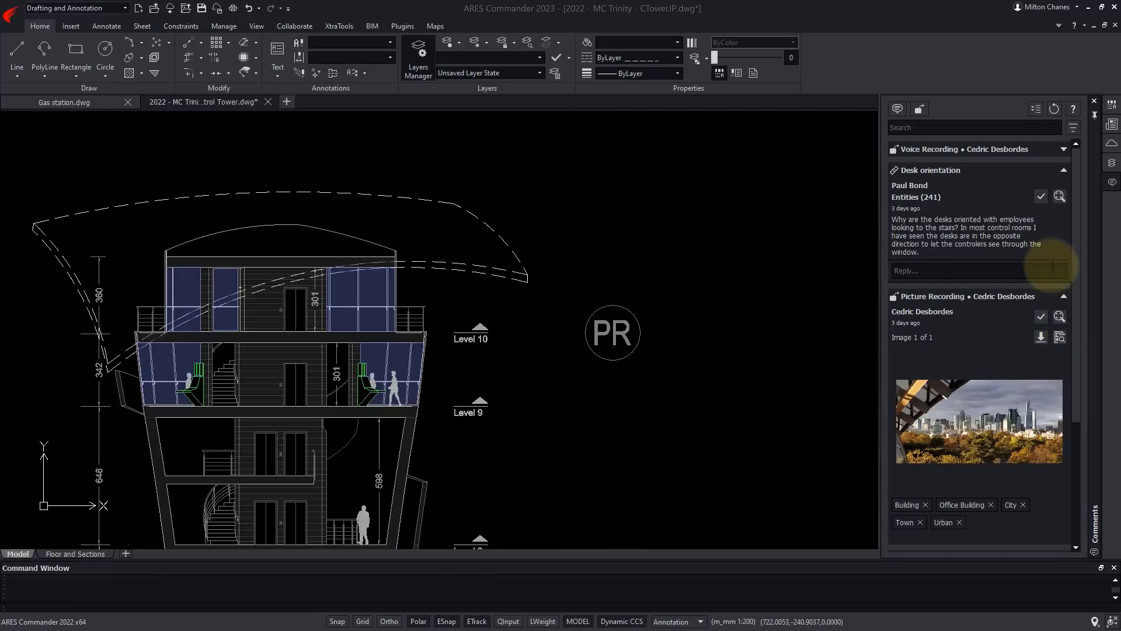
left_click(1073, 129)
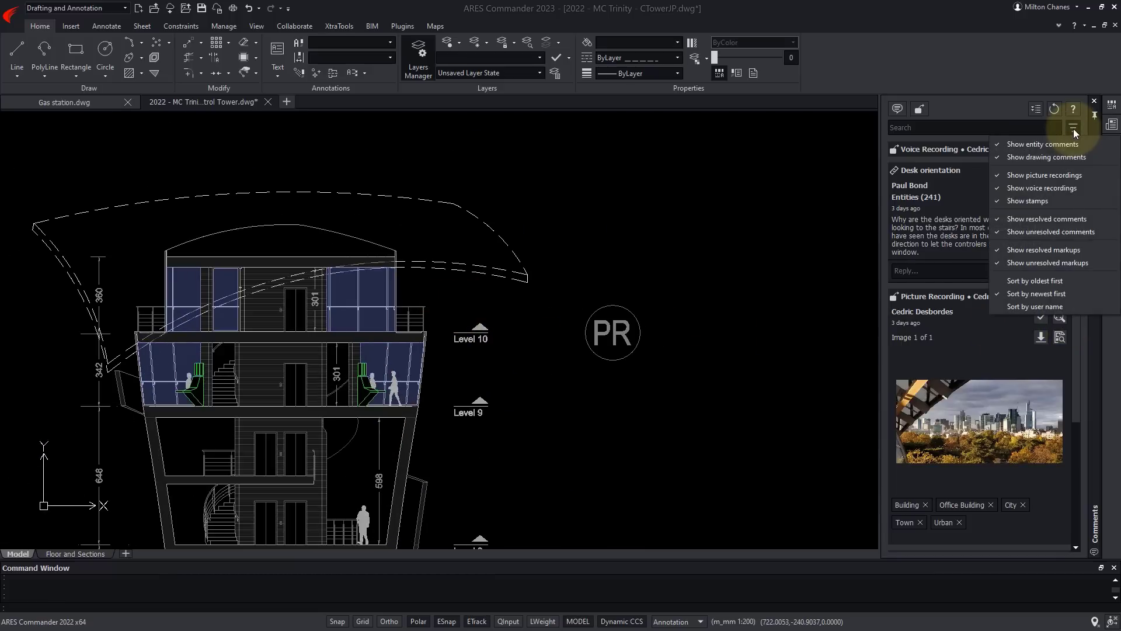
left_click(1063, 173)
left_click(1074, 128)
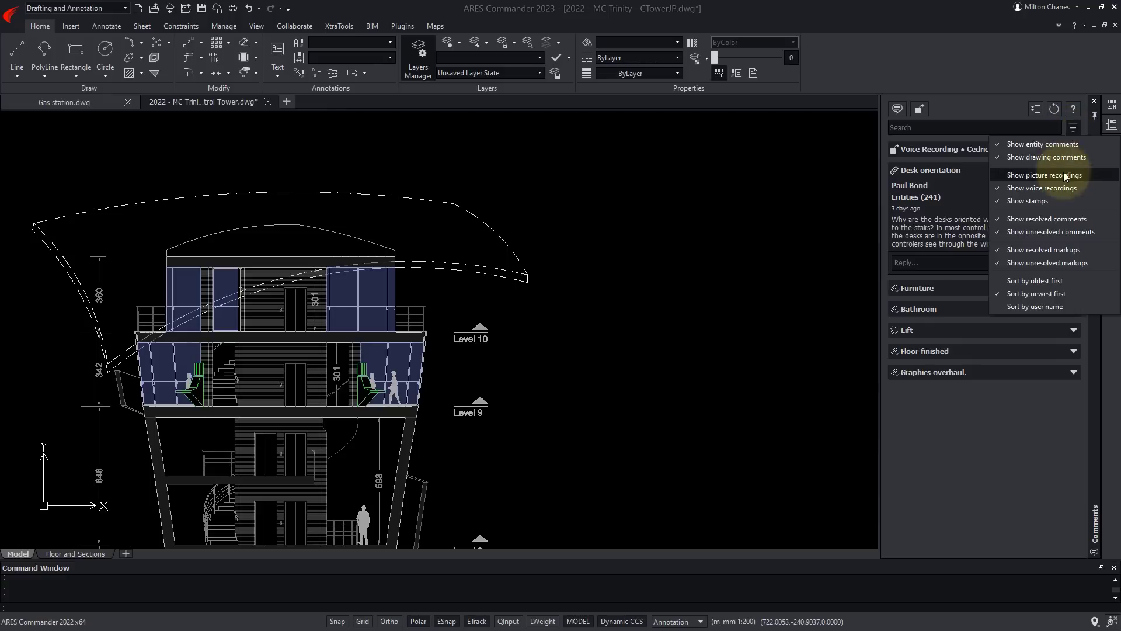
left_click(1065, 175)
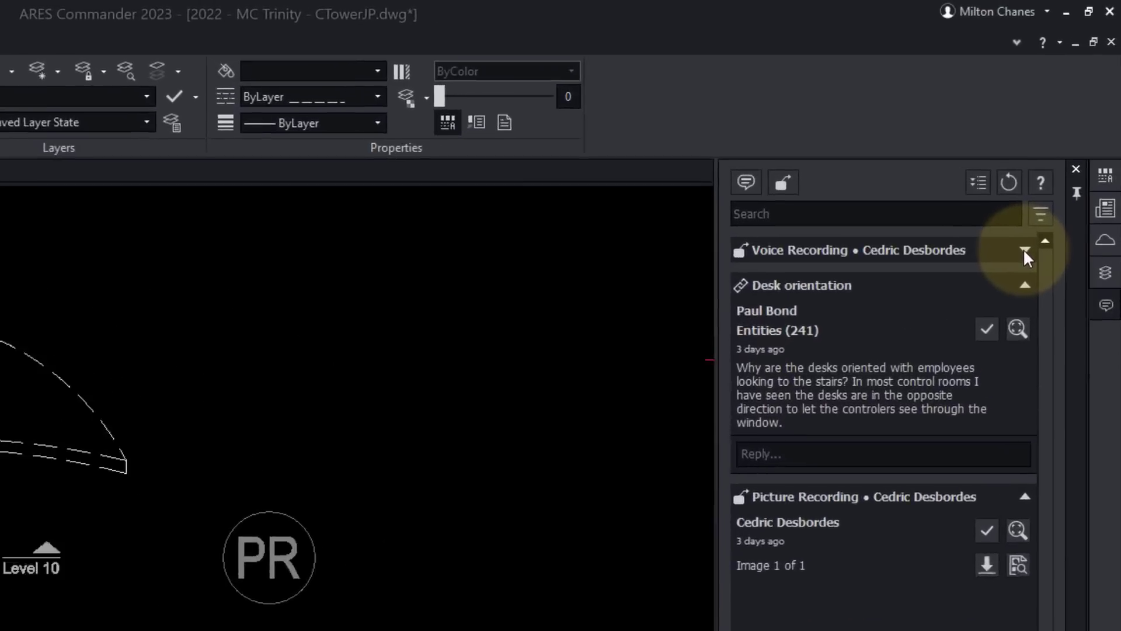
- Expand the Voice Recording comment, play its audio, and zoom to its VR marker
left_click(1063, 149)
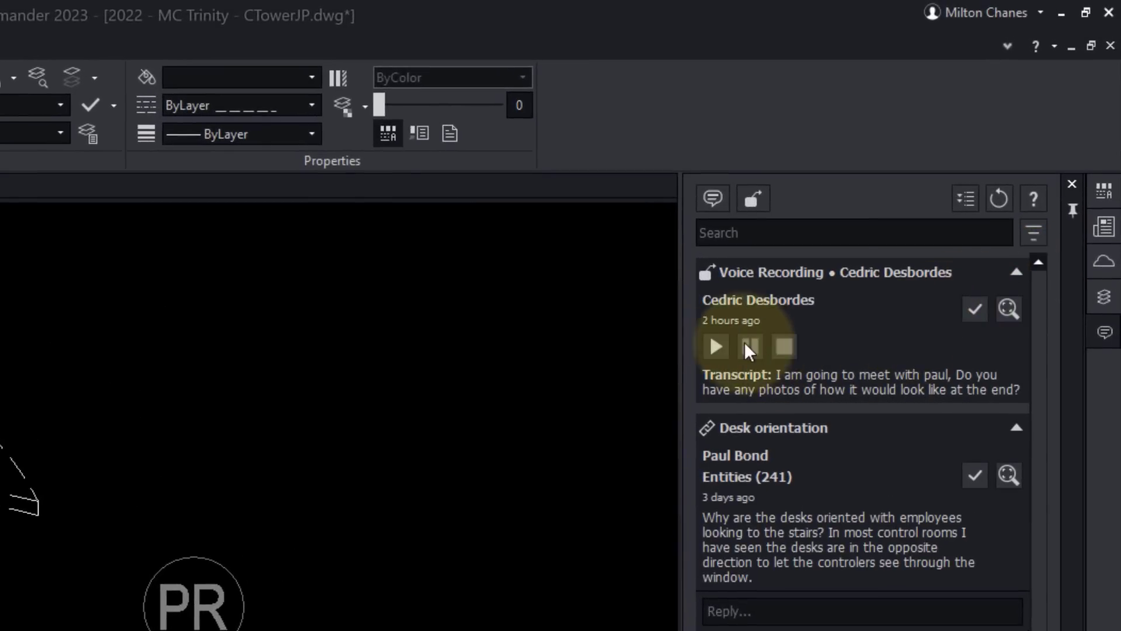
left_click(724, 346)
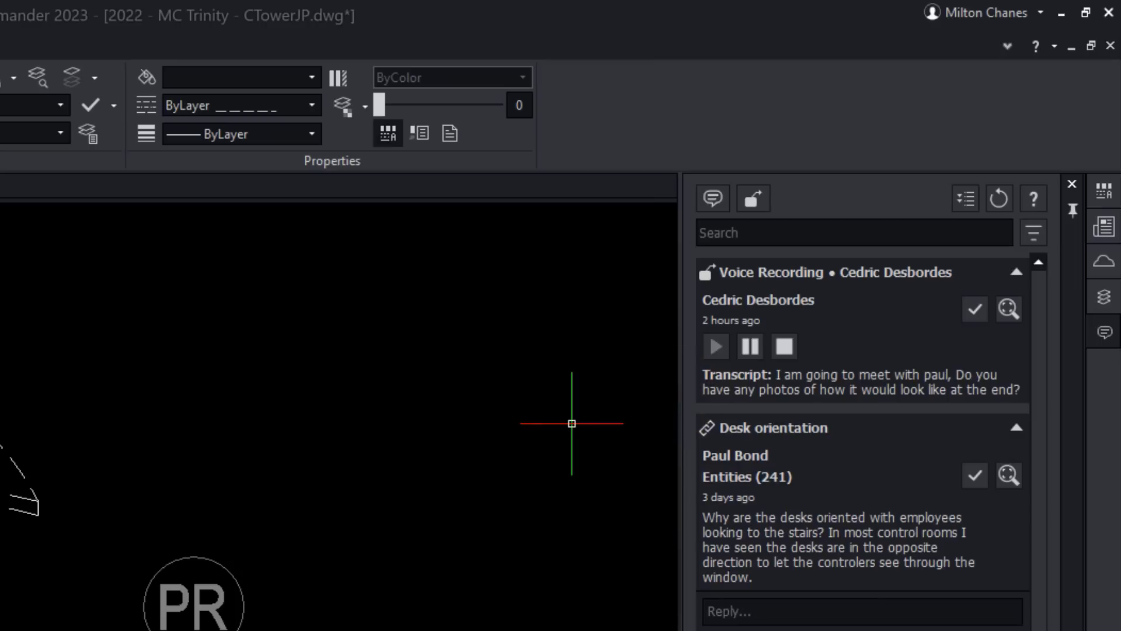
left_click(1009, 308)
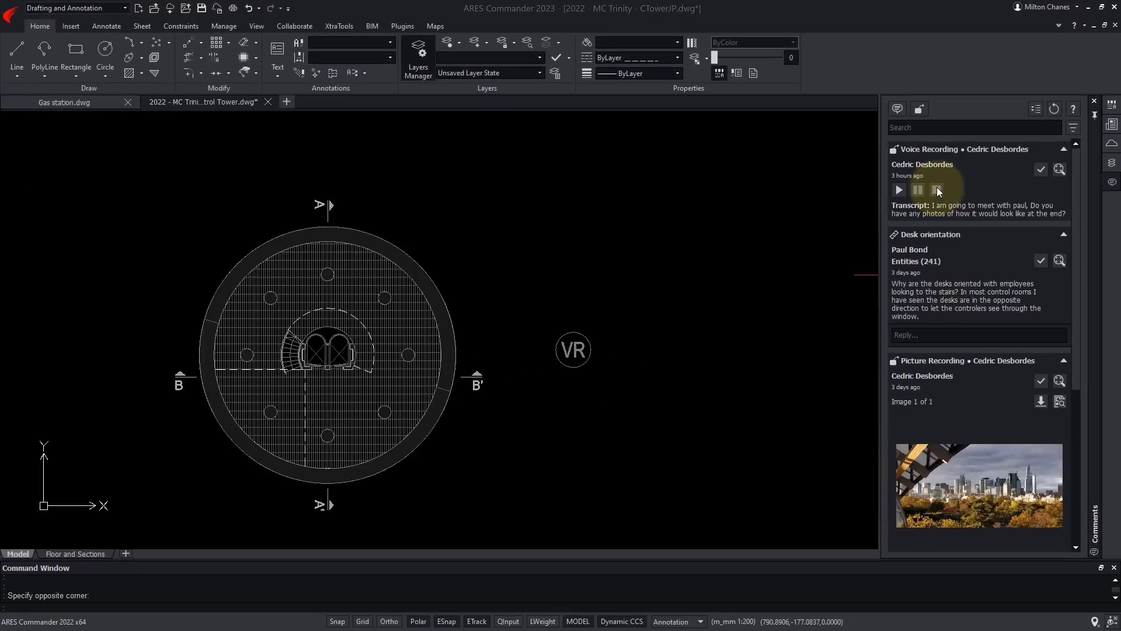
- Place a new picture recording marker beside the plan with IdeaSketch.jpg attached
left_click(919, 109)
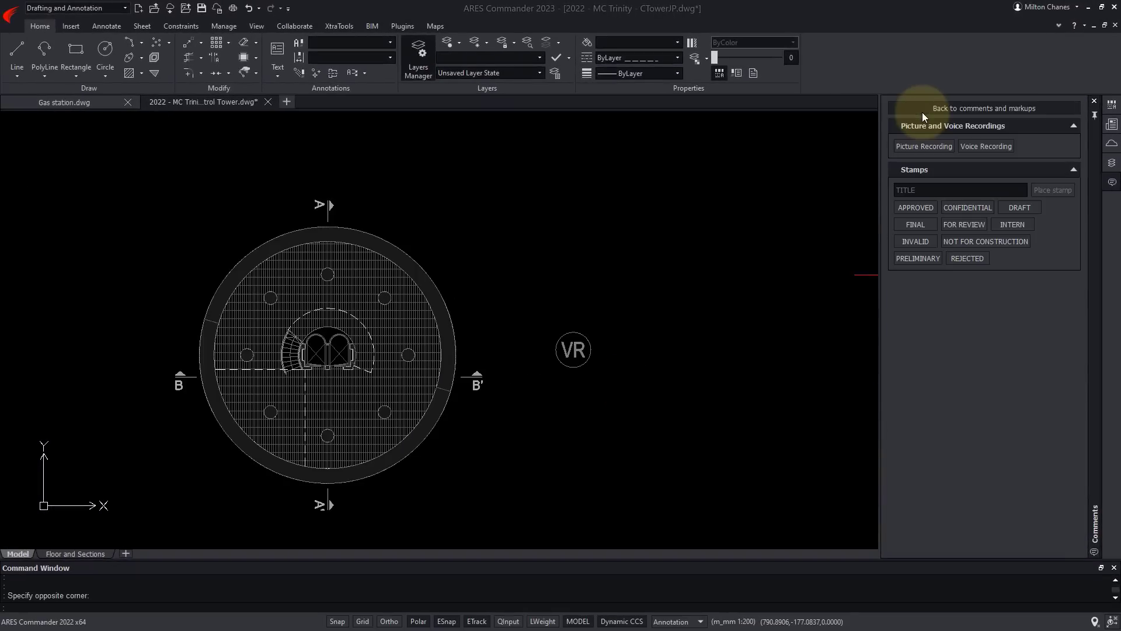
left_click(923, 145)
left_click(503, 317)
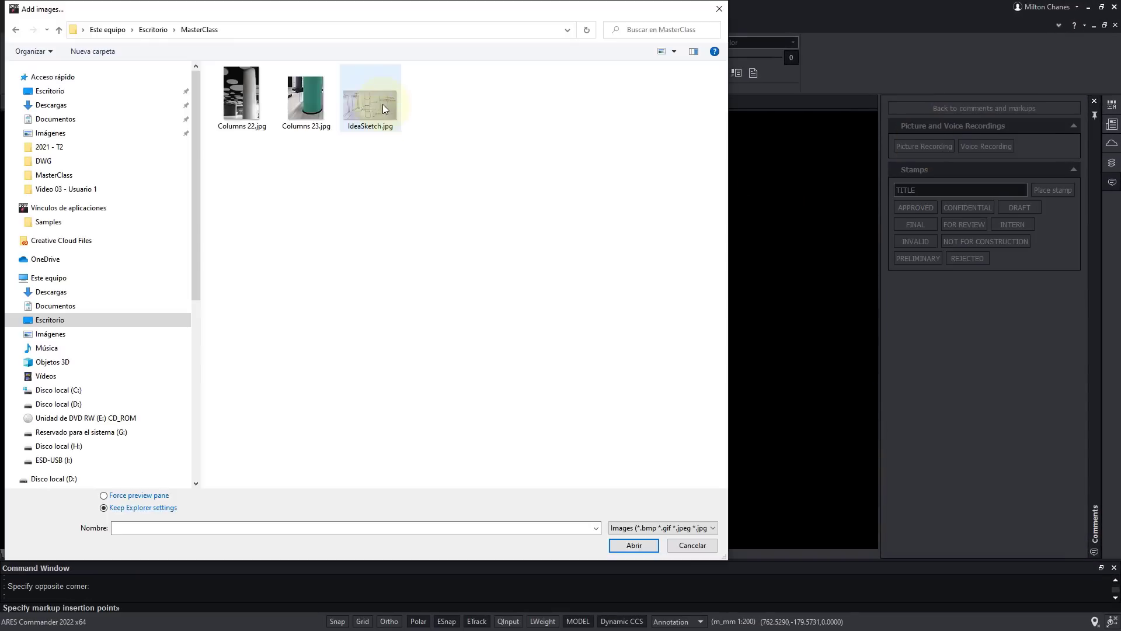
double_click(383, 104)
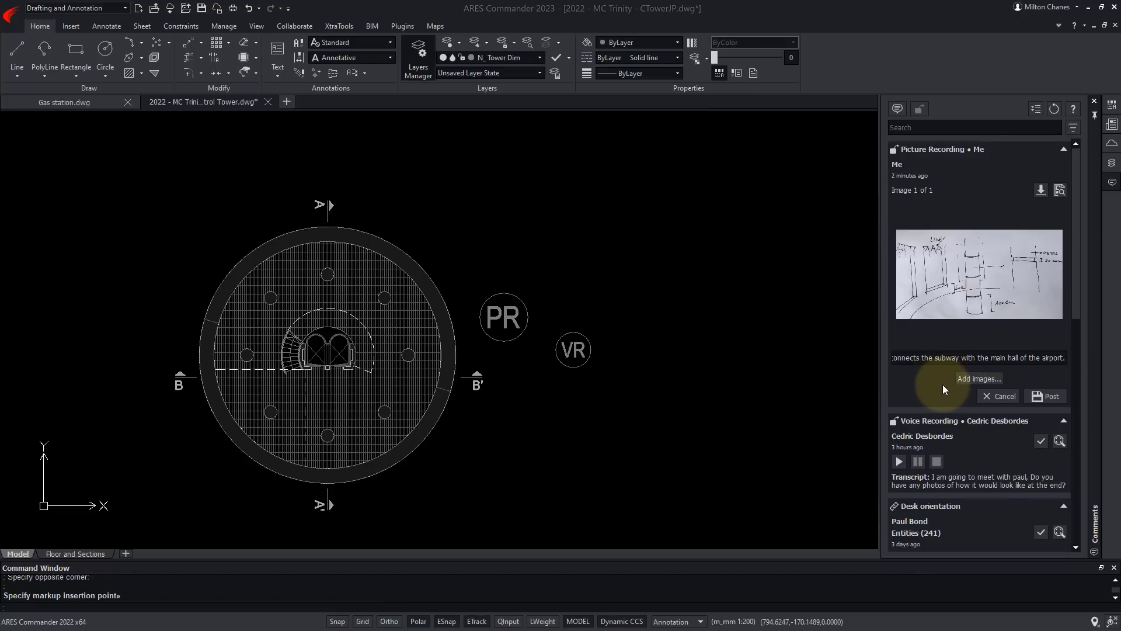
- Add Columns 22.jpg and Columns 23.jpg to the picture recording
left_click(983, 381)
left_click(242, 96)
left_click(306, 97, "ctrl")
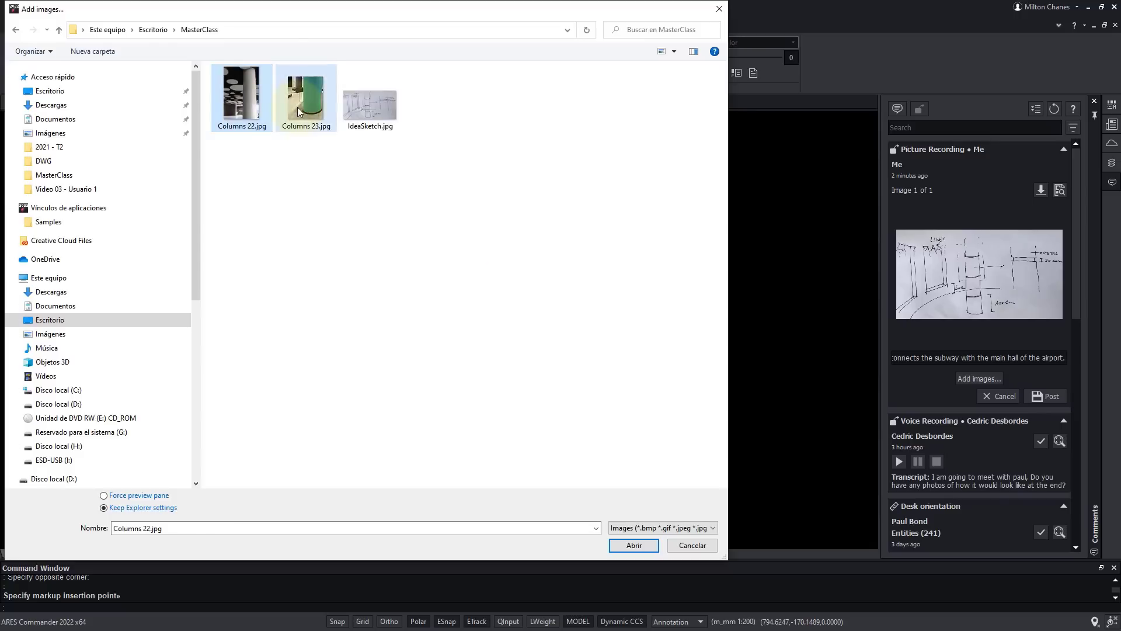
left_click(634, 545)
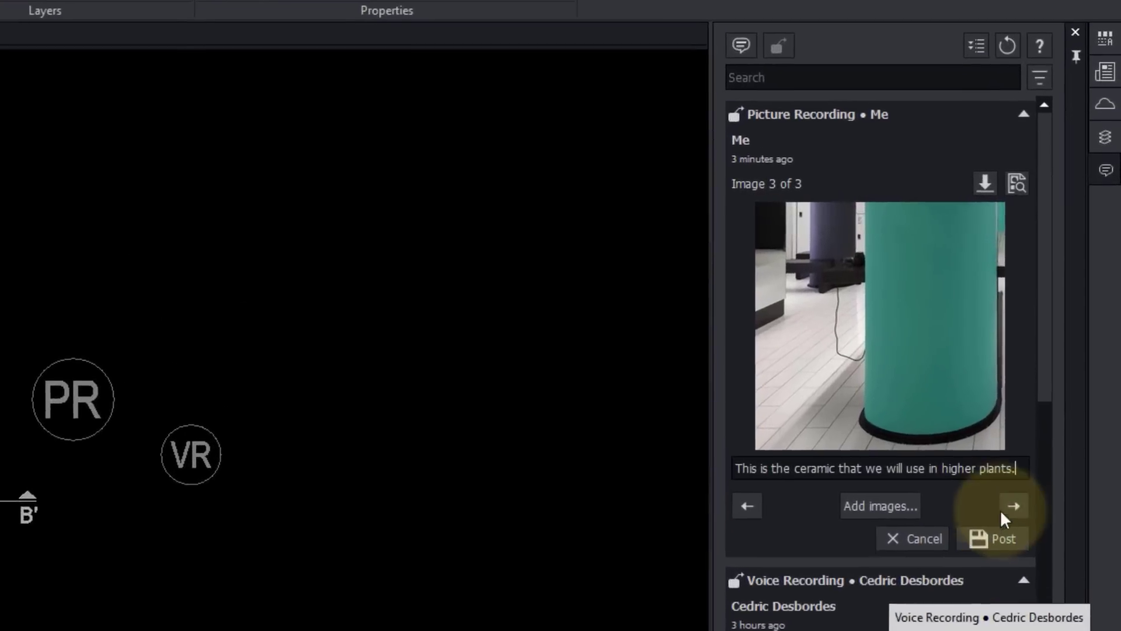
- Paste the false-ceiling description onto the second image and post the picture comment
left_click(1057, 380)
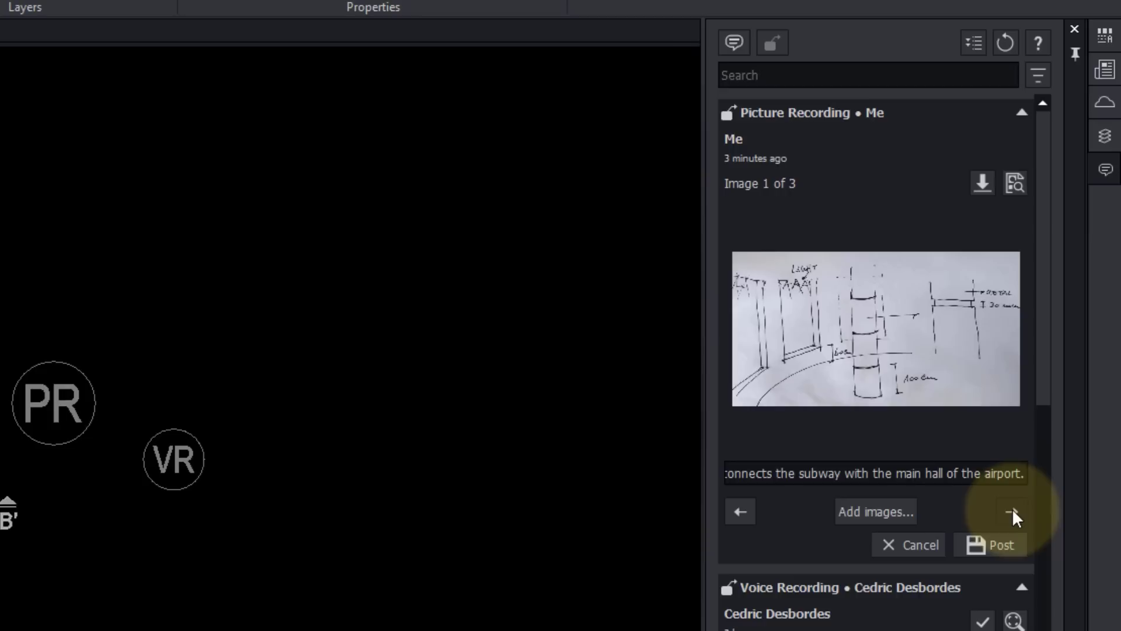
left_click(1058, 380)
left_click(876, 473)
type("These solutions have been proposed for the false ceiling.")
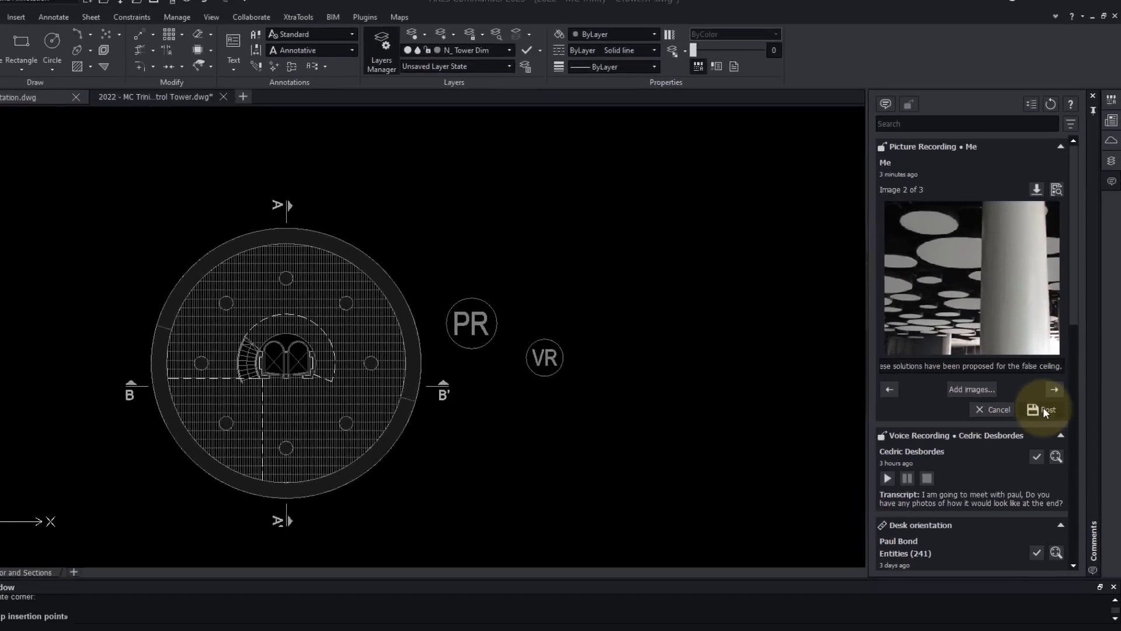
left_click(1044, 410)
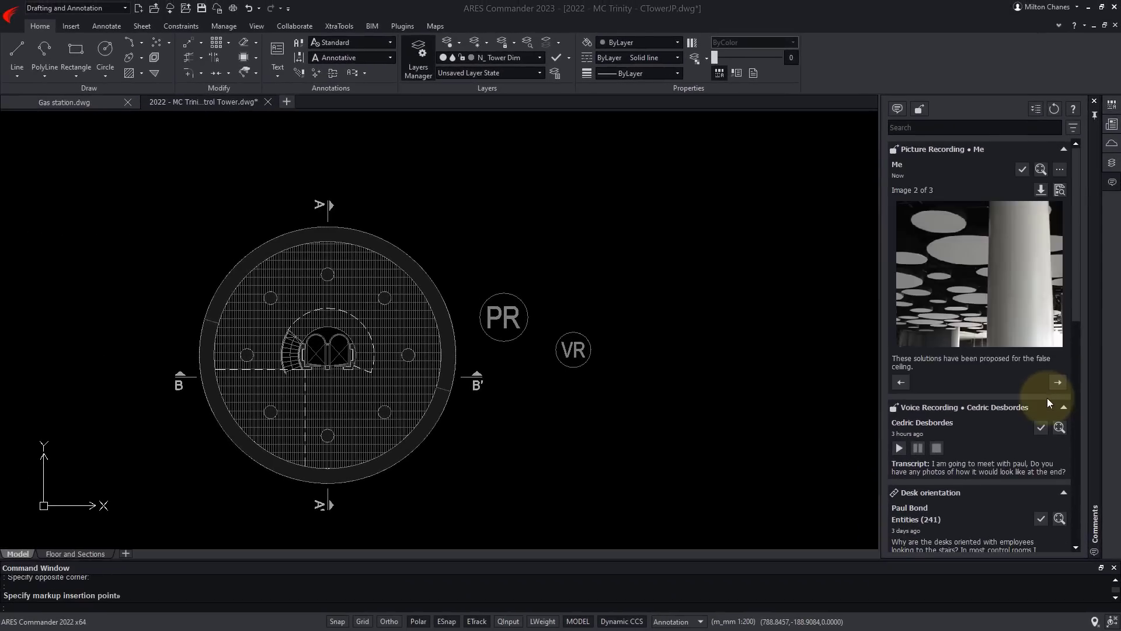
left_click(1042, 428)
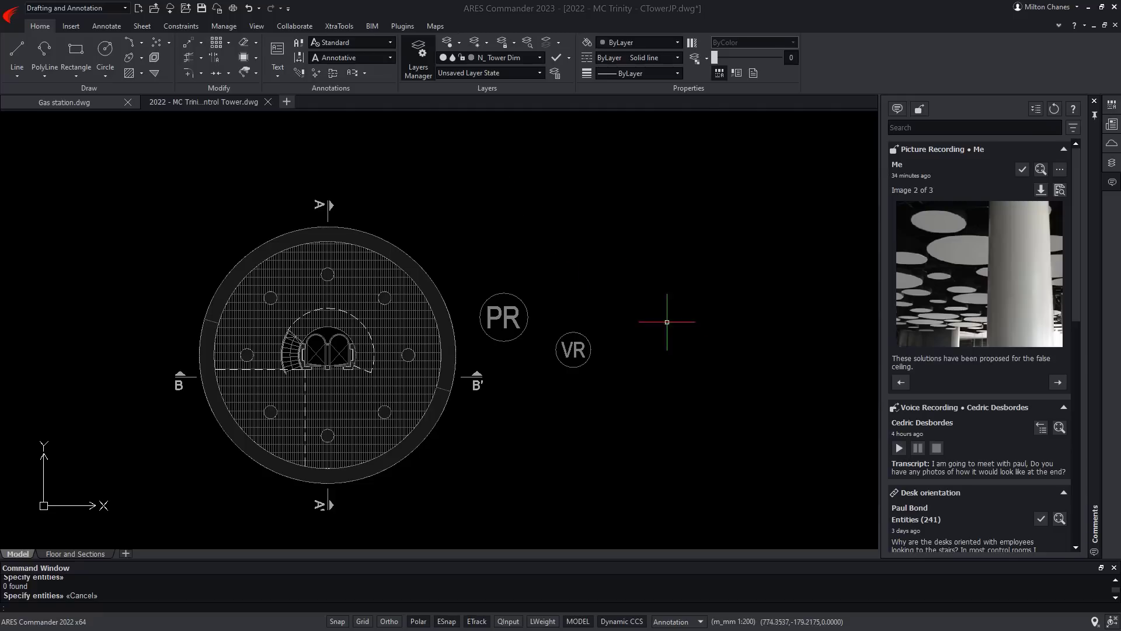
- Zoom to the desk entities linked to the Desk orientation comment
left_click(1059, 520)
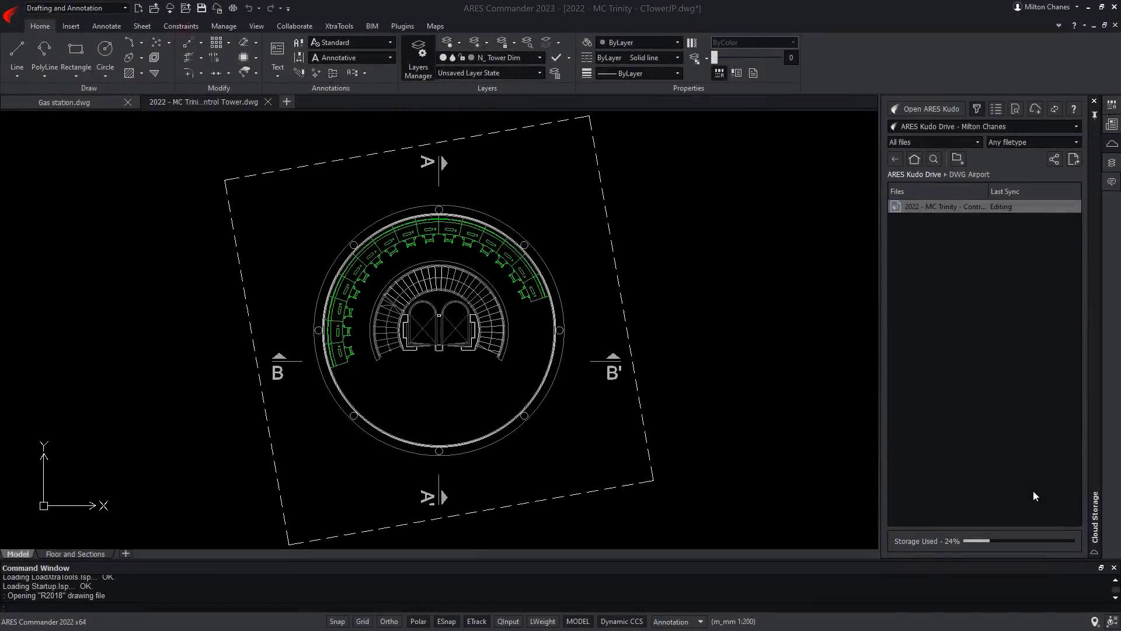
- Save the drawing to the cloud, browse Box, then open ARES Kudo Drive's DWG Airport folder
left_click(201, 8)
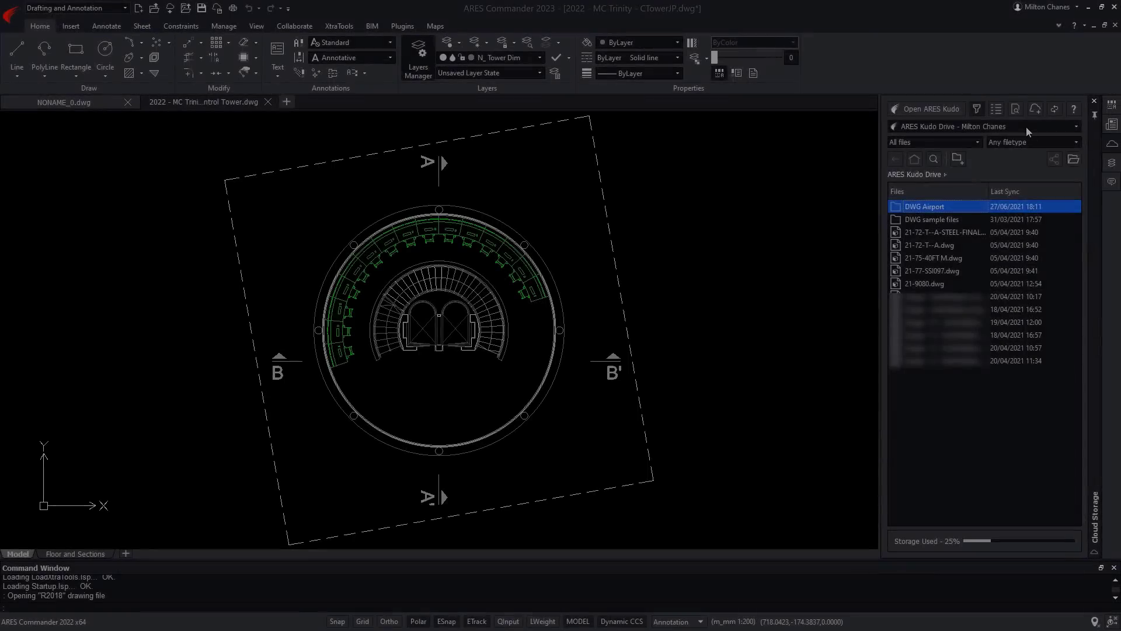
left_click(1026, 128)
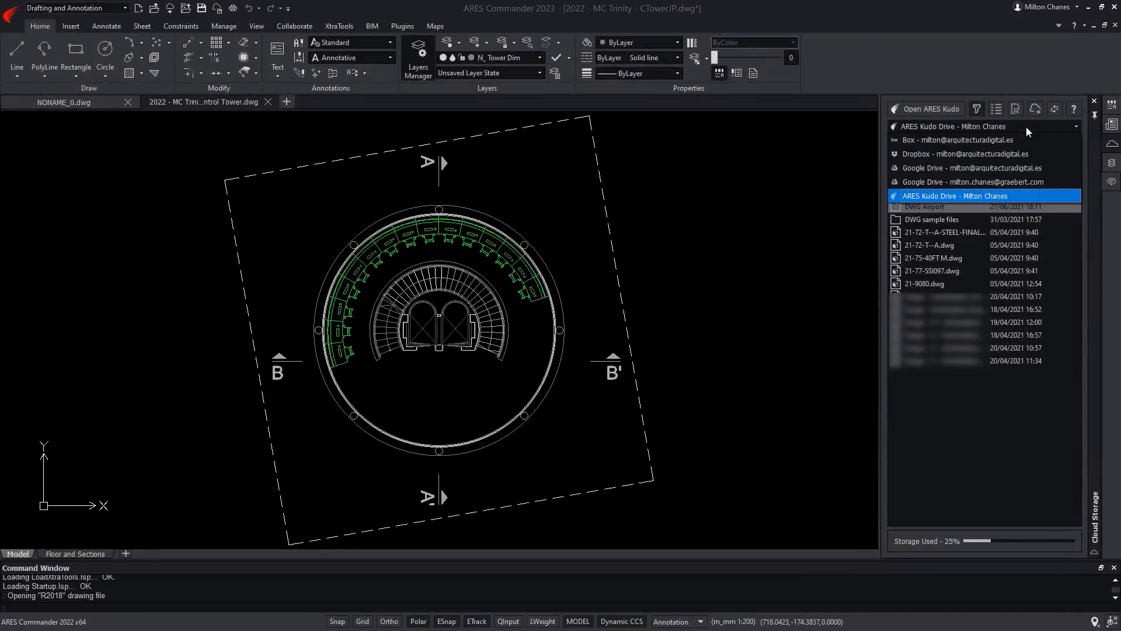
left_click(974, 140)
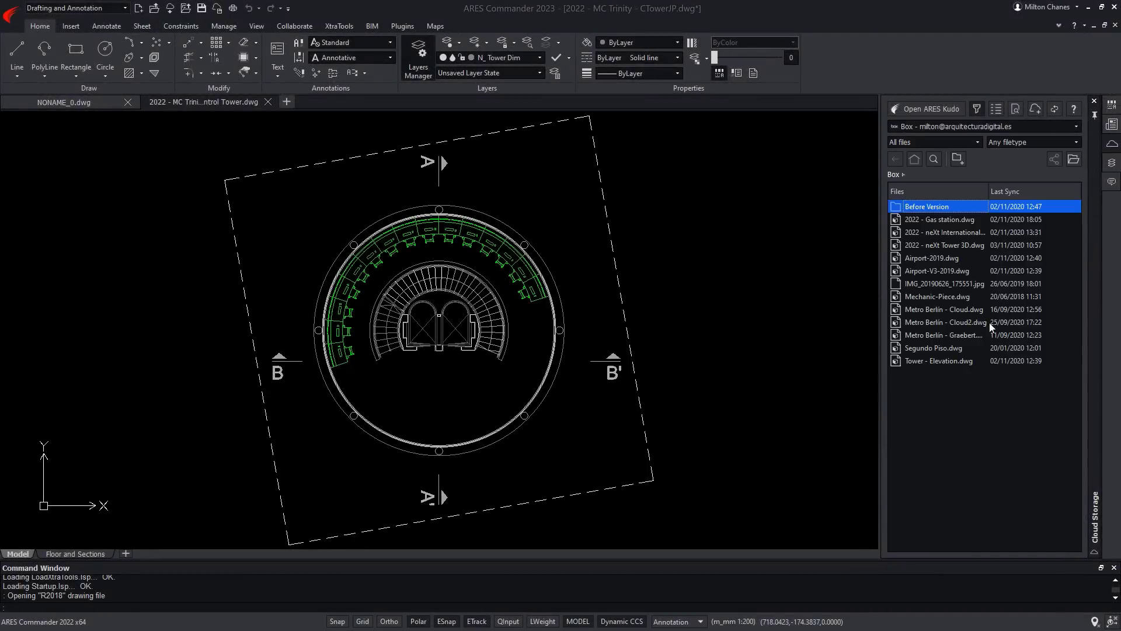
left_click(989, 126)
left_click(957, 195)
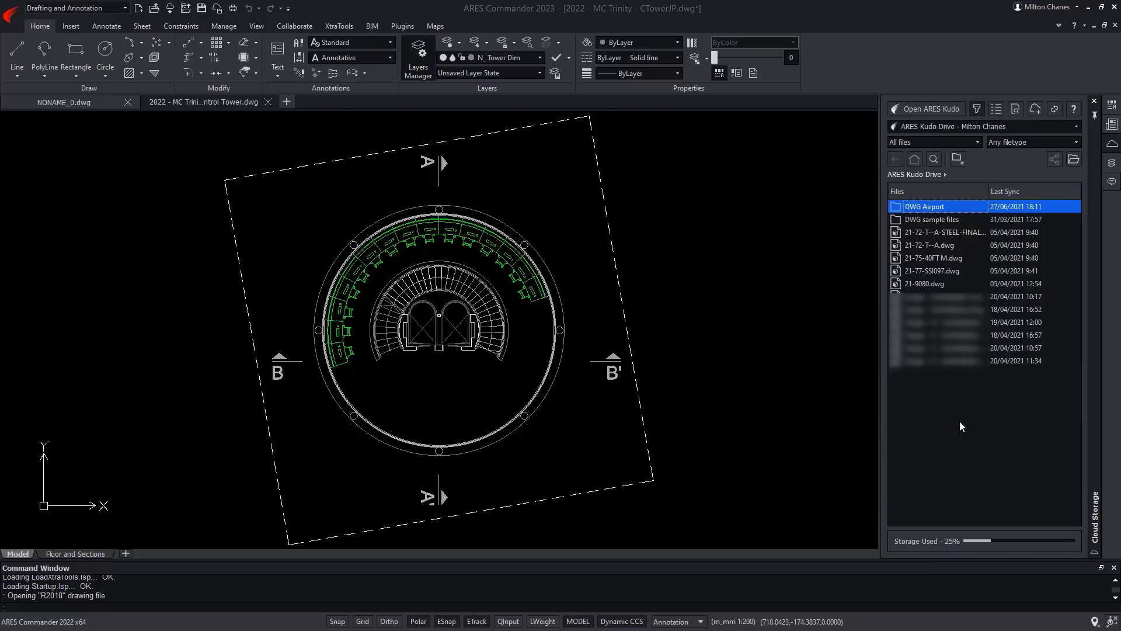
double_click(945, 205)
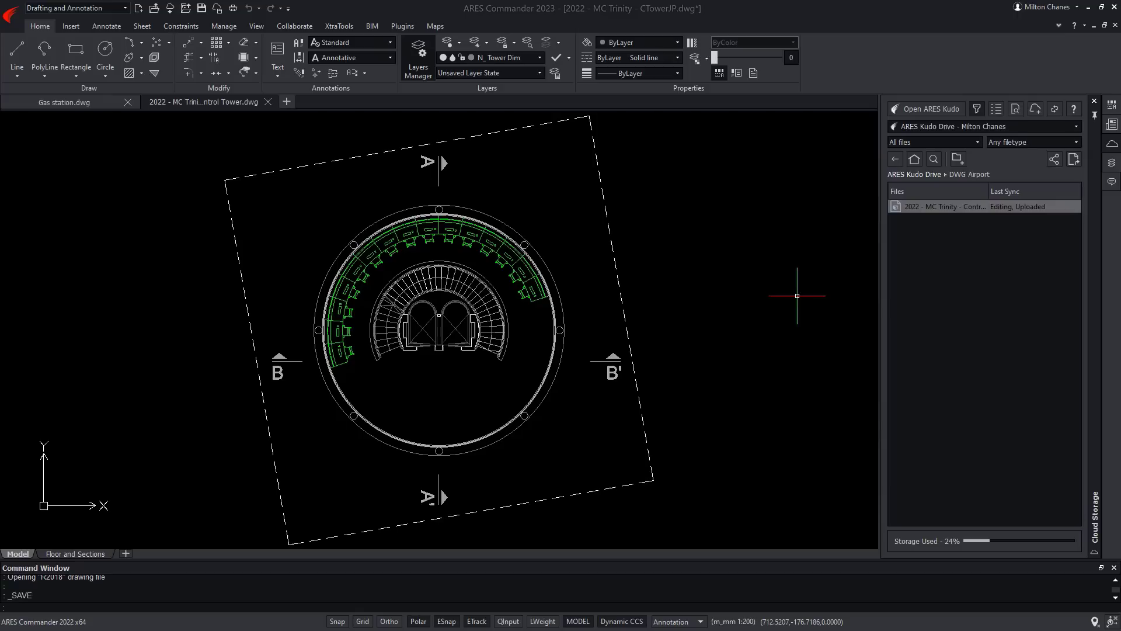
- Open the application menu and close it again
left_click(170, 225)
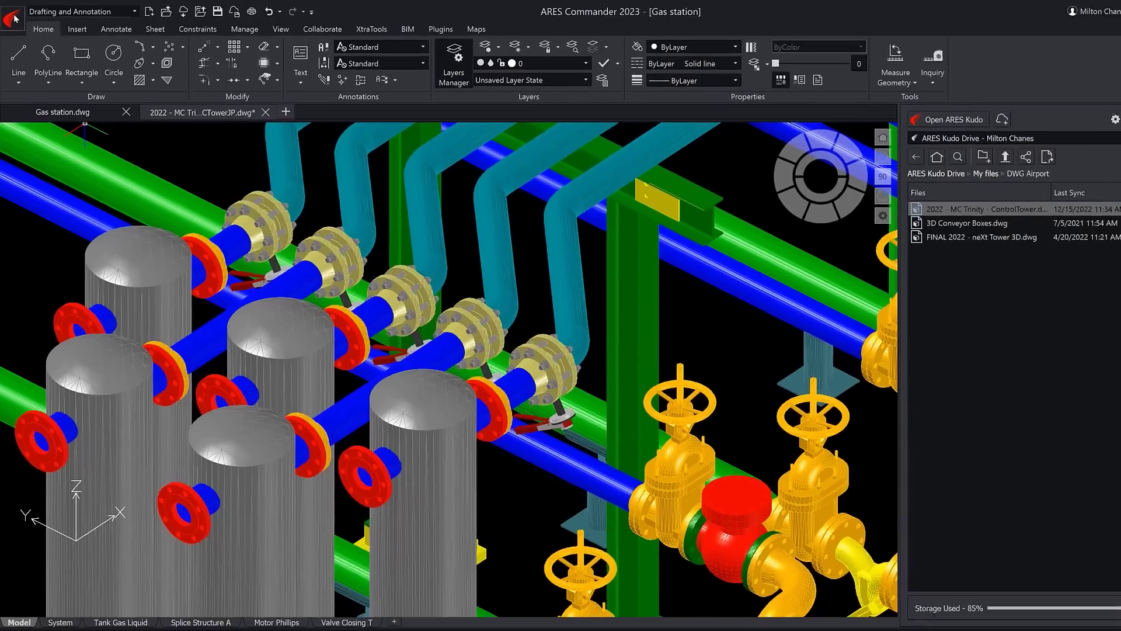
left_click(10, 16)
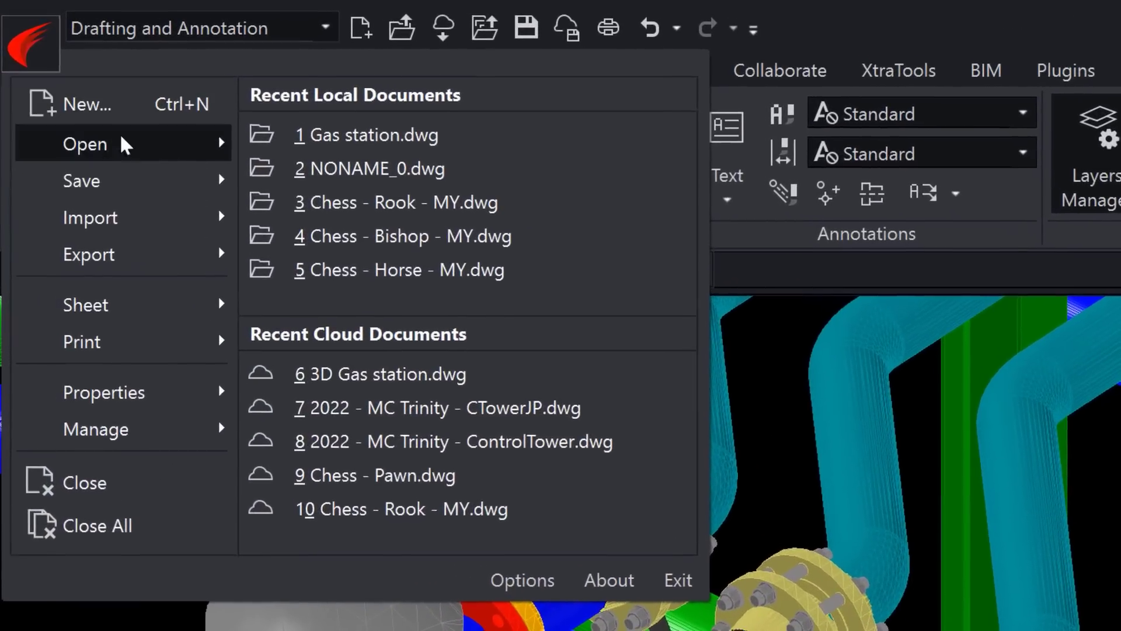
mouse_move(153, 182)
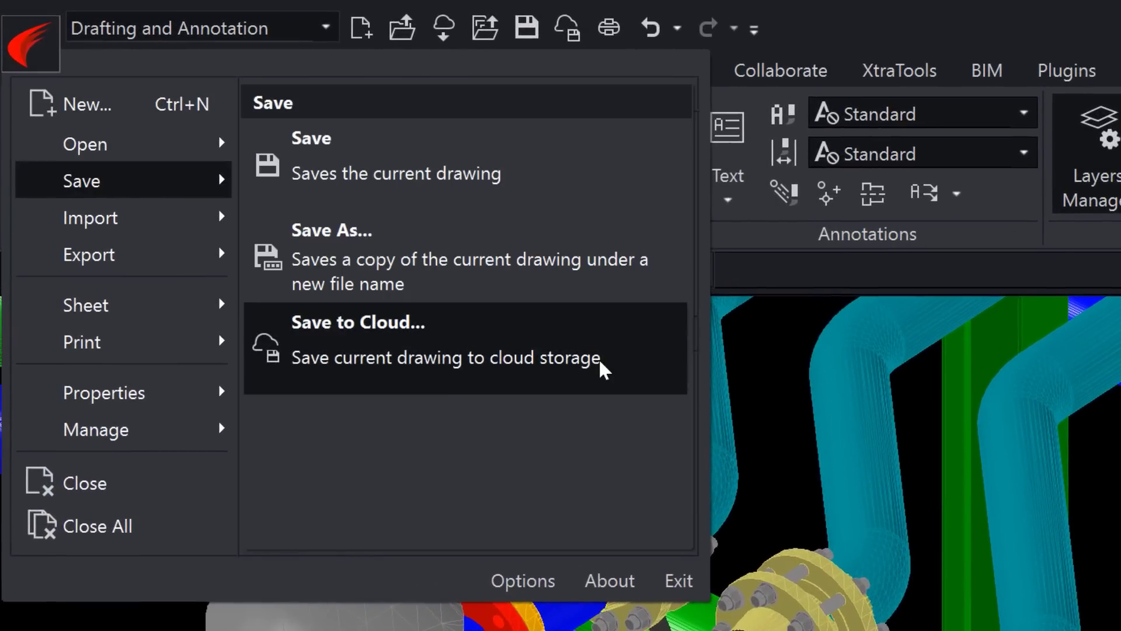
left_click(598, 358)
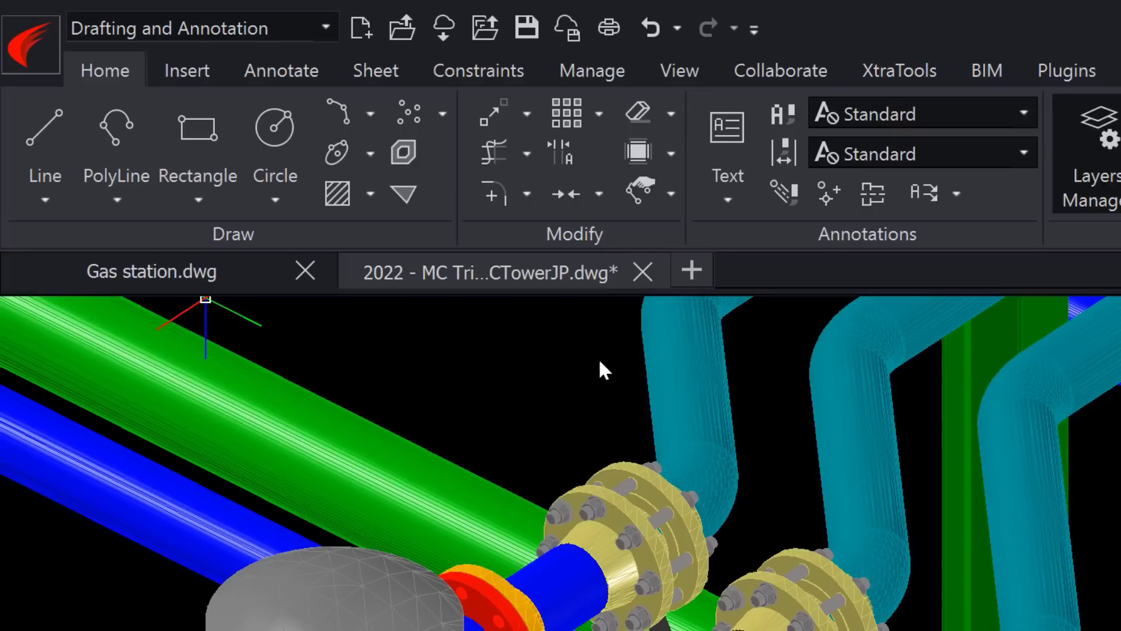
- Save Gas station.dwg to the DWG Airport folder on ARES Kudo Drive
left_click(575, 33)
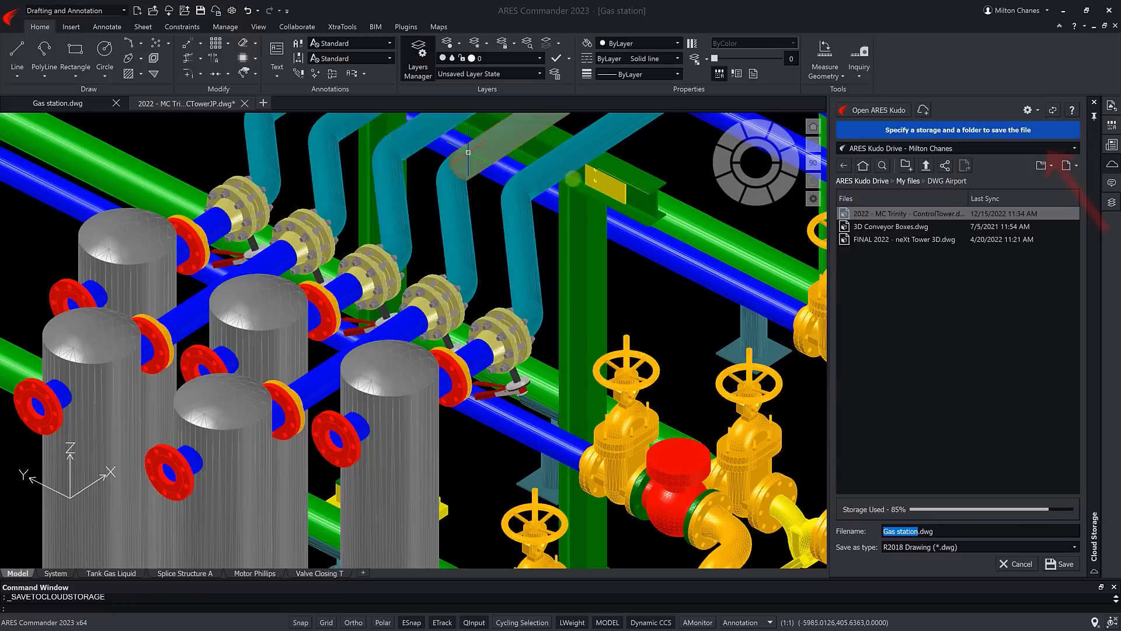
left_click(936, 150)
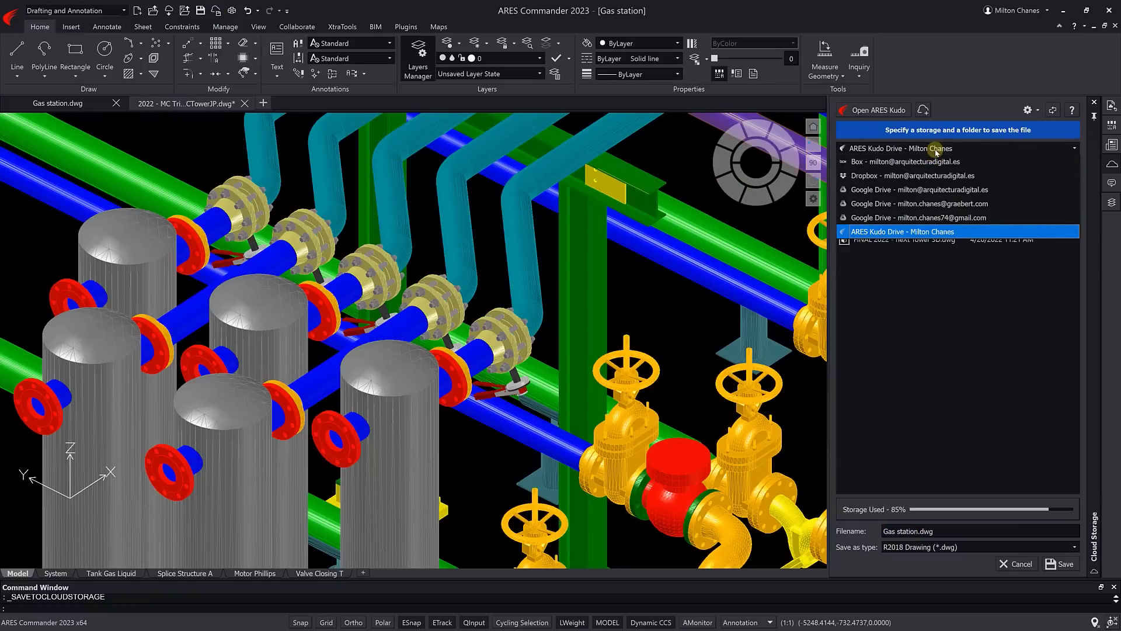
left_click(936, 149)
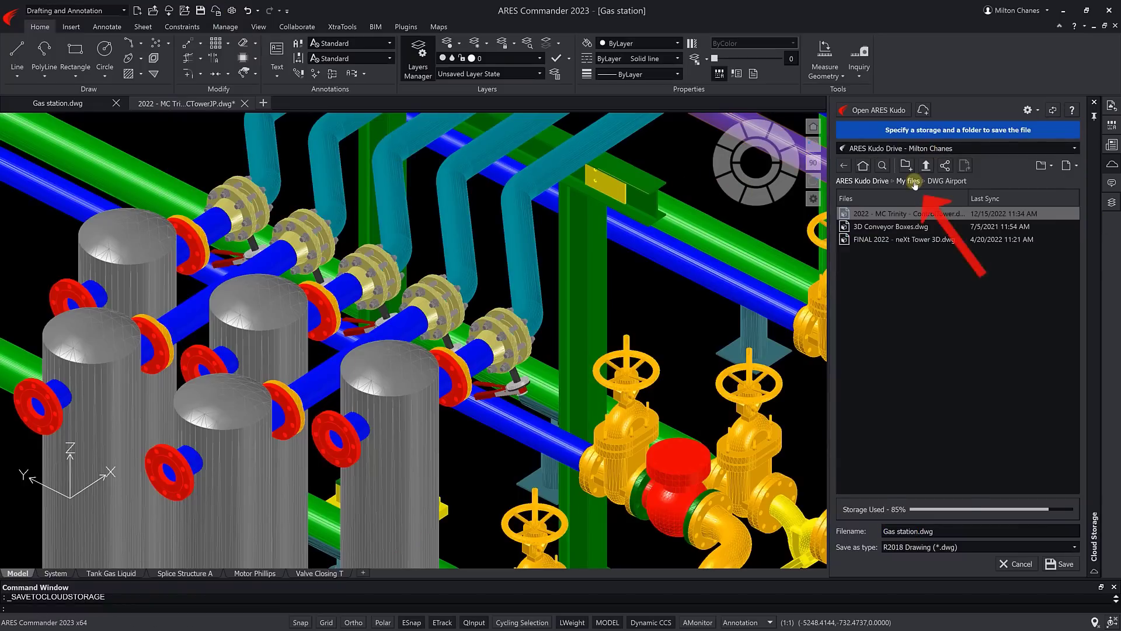
double_click(890, 240)
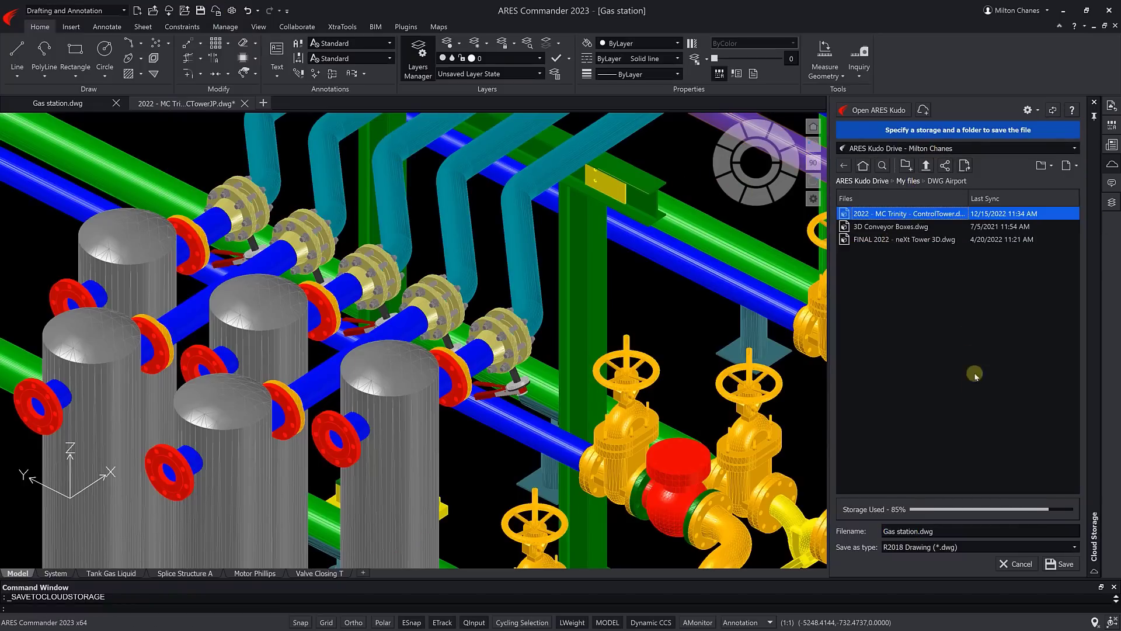
left_click(1066, 563)
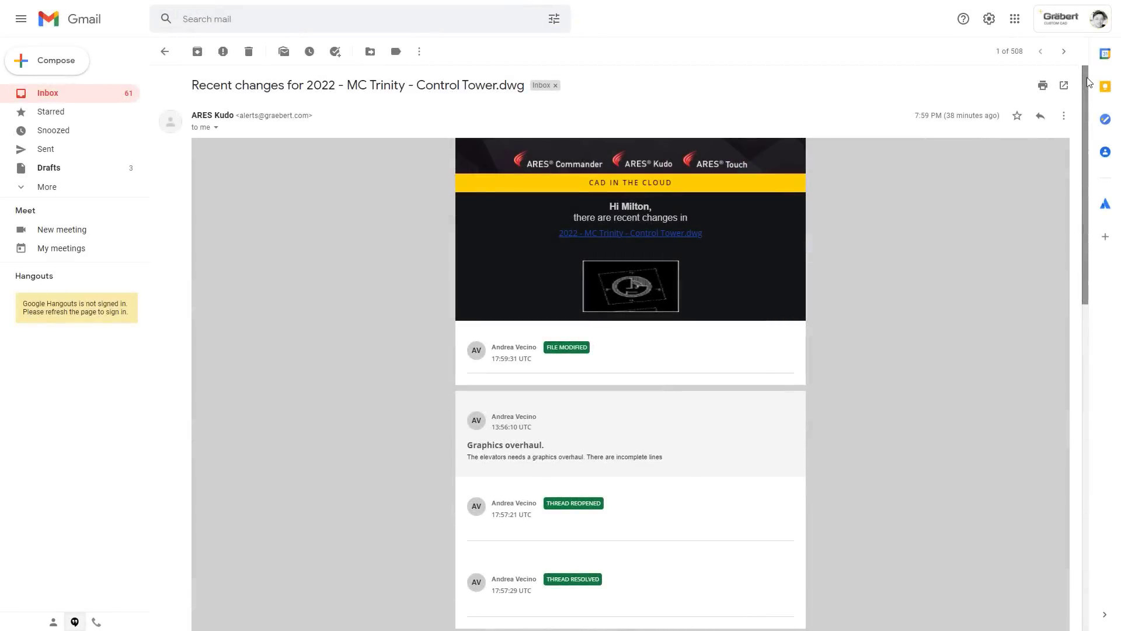
- Scroll to the email footer, use its unsubscribe link, and open the cloud file's options menu
left_click_drag(1087, 77, 1082, 442)
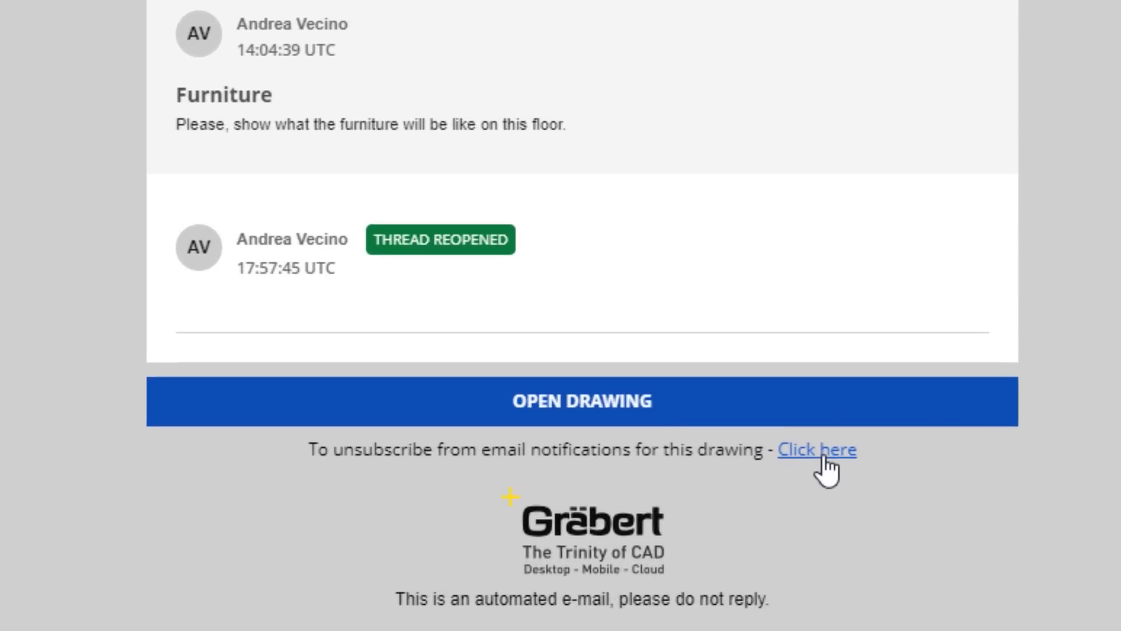
left_click(728, 470)
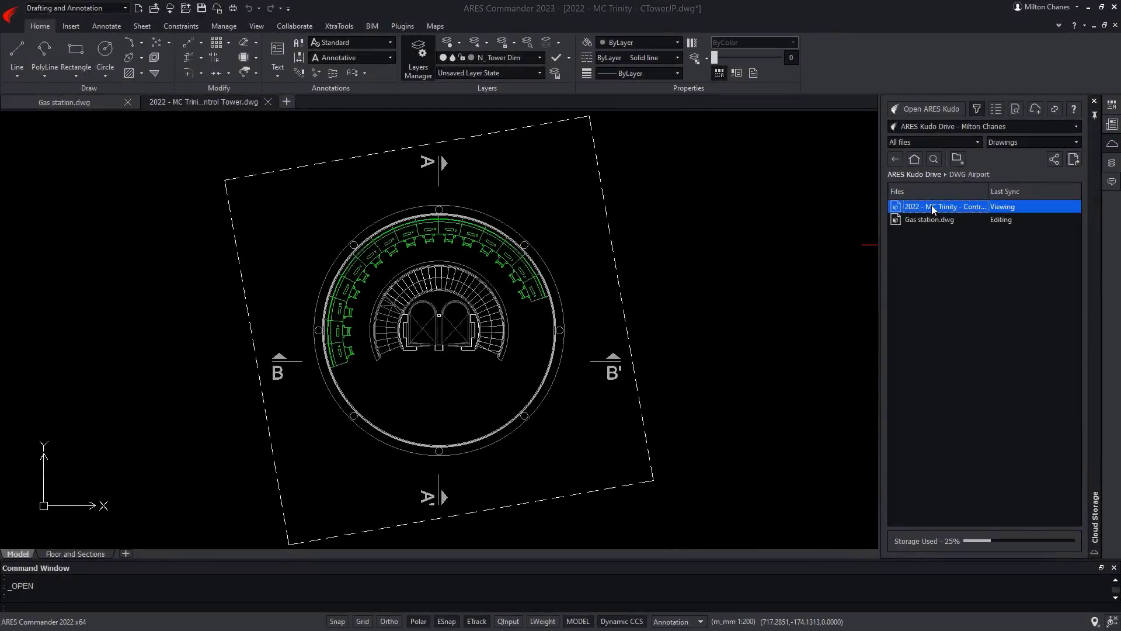
right_click(930, 204)
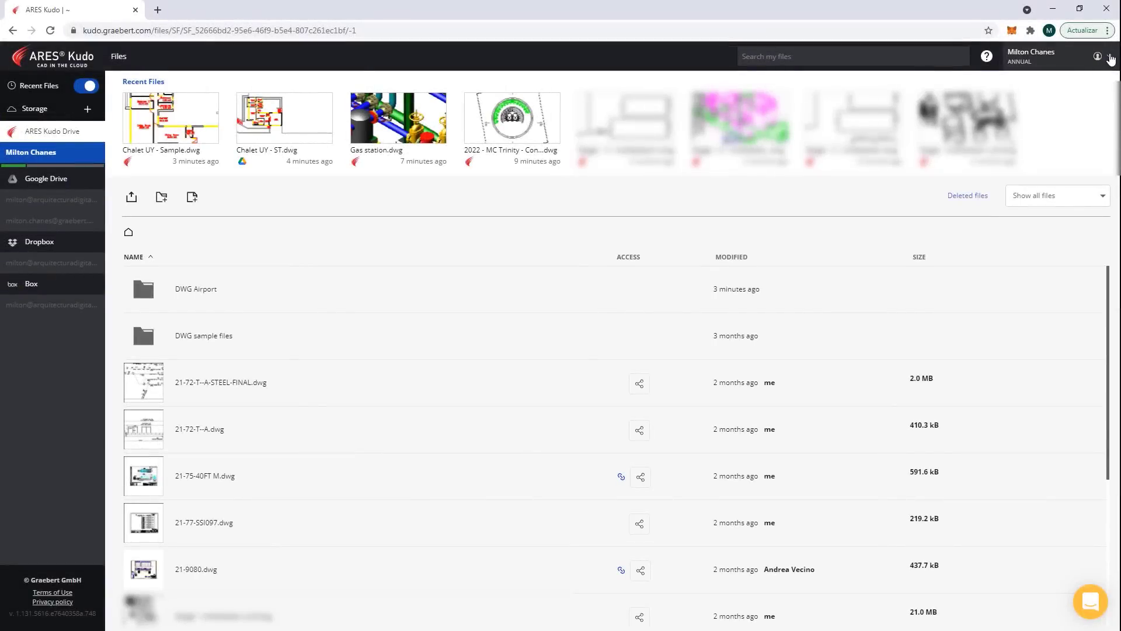
- Set ARES Kudo email notifications to Daily under My Profile > Preferences
left_click(1108, 56)
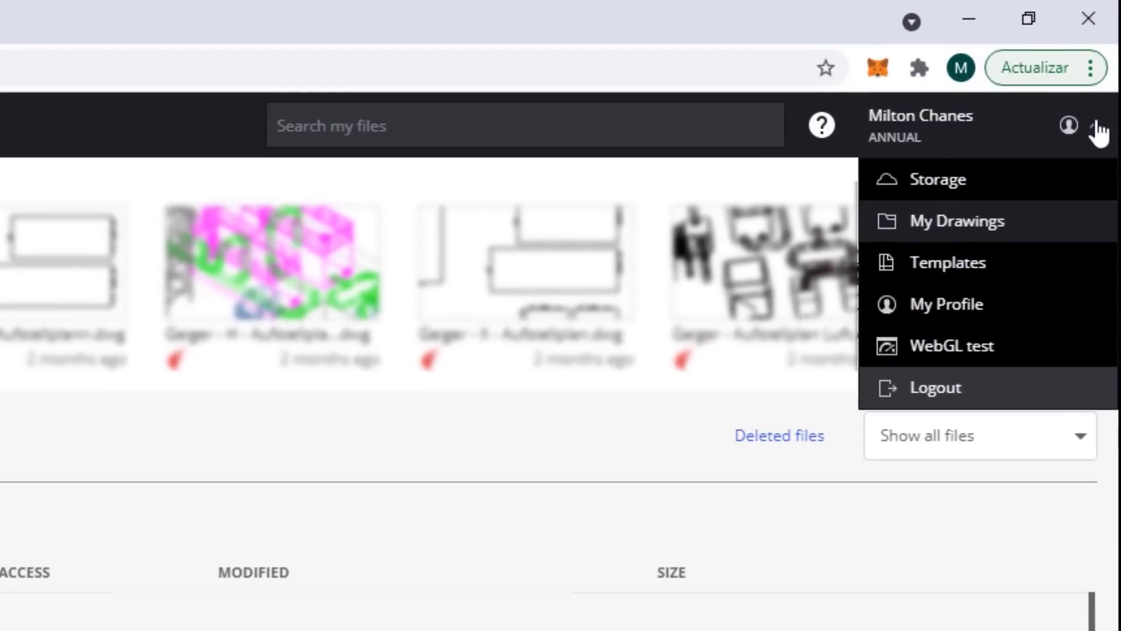
left_click(961, 309)
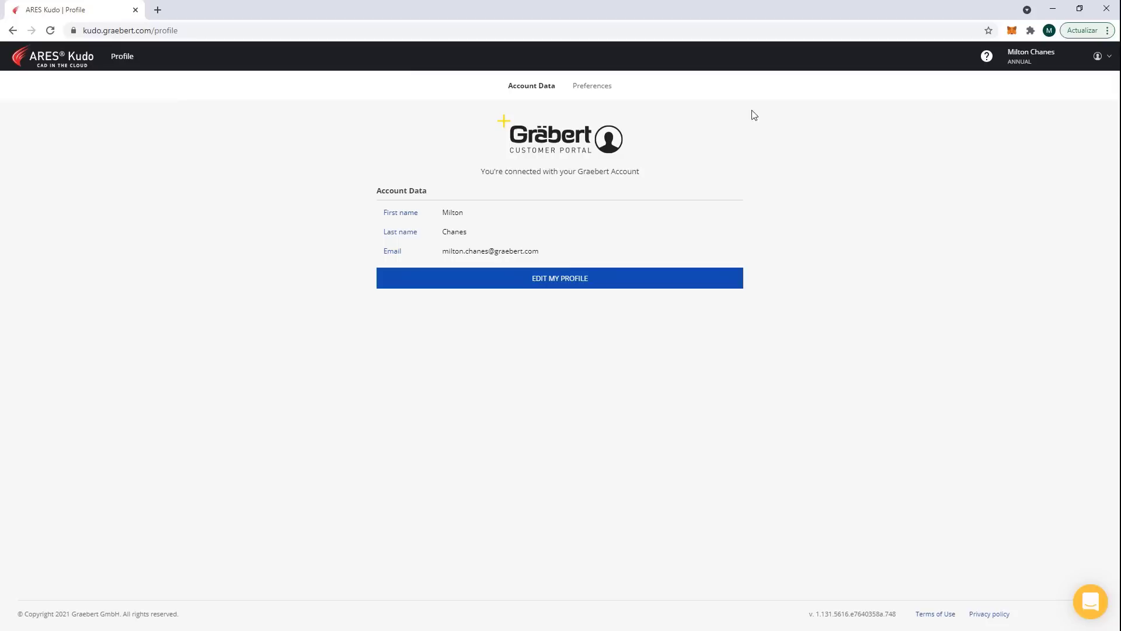
left_click(590, 87)
left_click(383, 259)
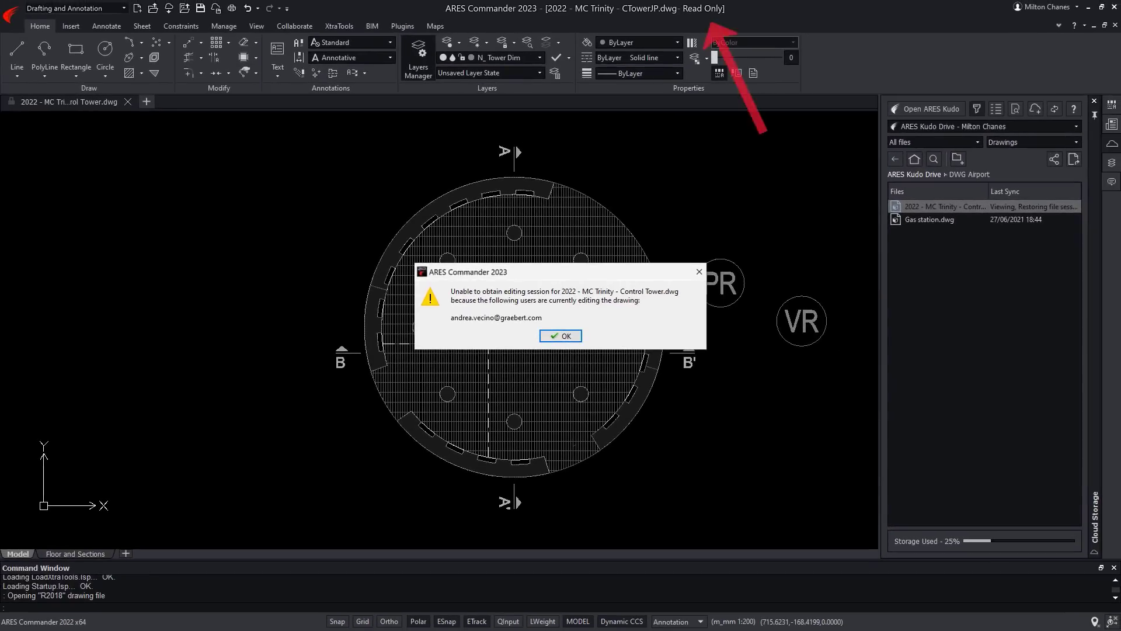
- Dismiss the editing-session warning and review the Picture Recording comment's attached images and location
left_click(564, 336)
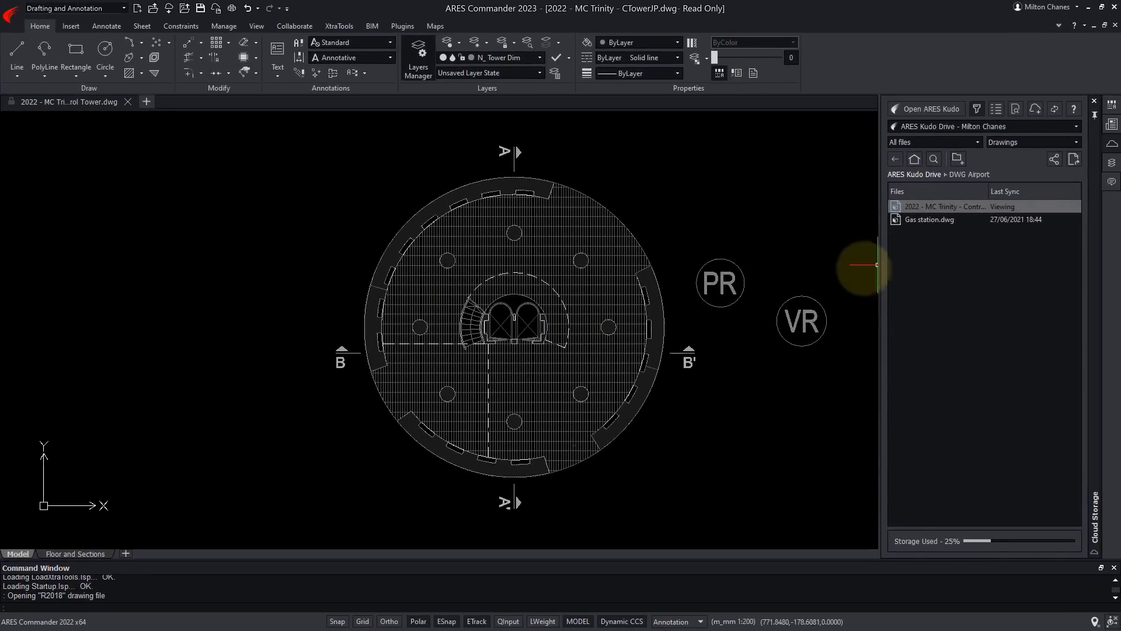
left_click(1111, 183)
left_click(1070, 151)
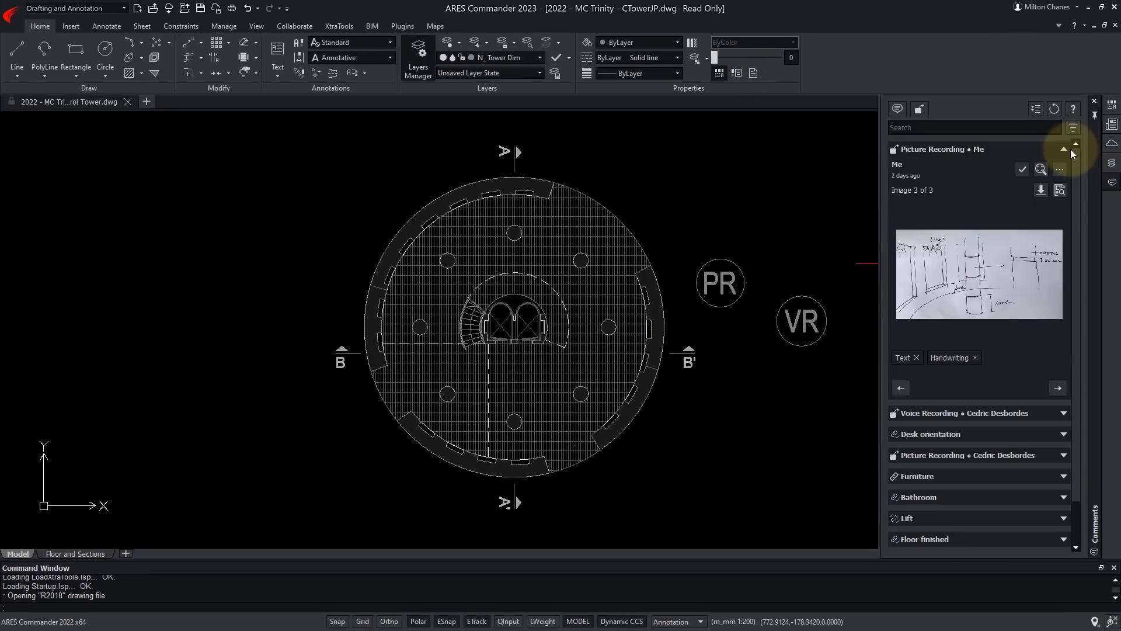
left_click(1058, 388)
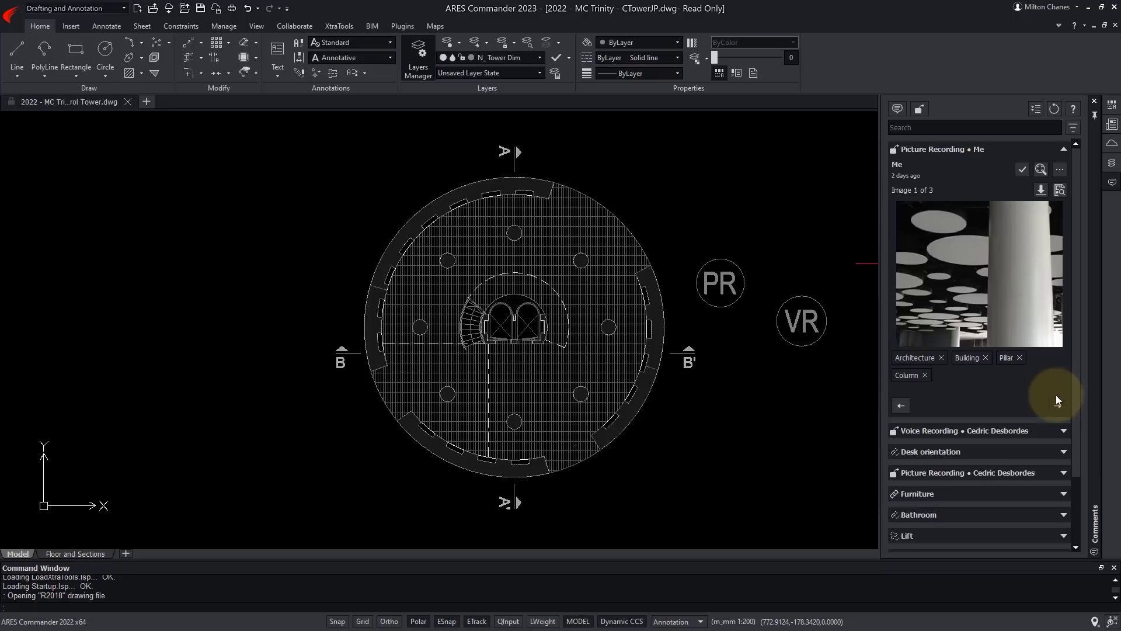
left_click(1057, 405)
left_click(1041, 169)
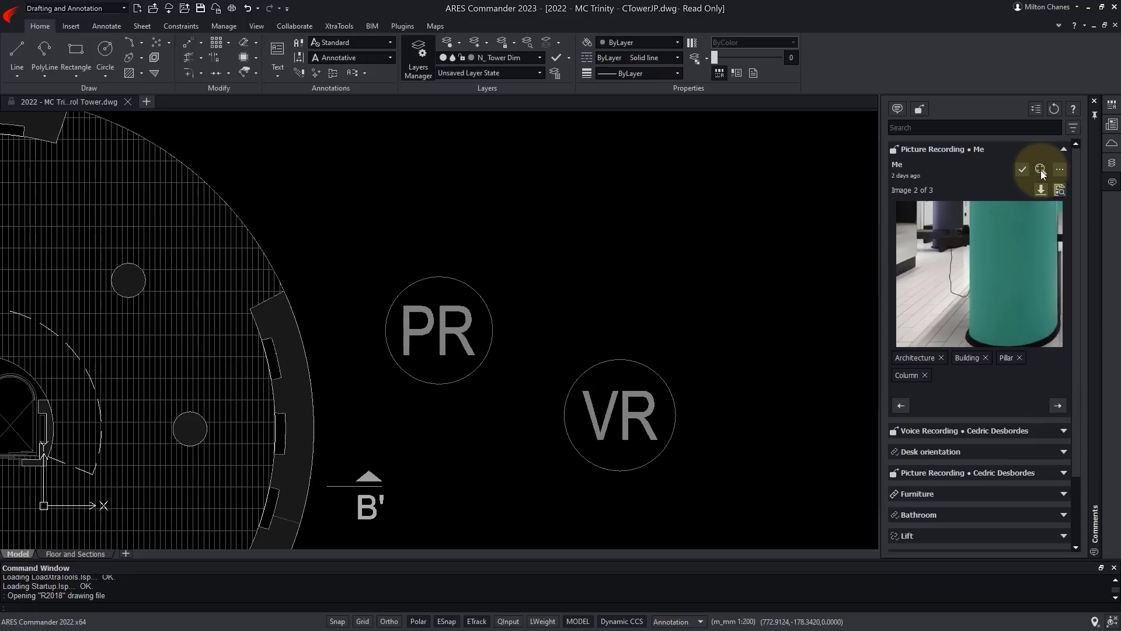
- Resolve the Picture Recording comment and select the Desk orientation comment's desks
scroll(608, 233, "down", 3)
left_click(1022, 169)
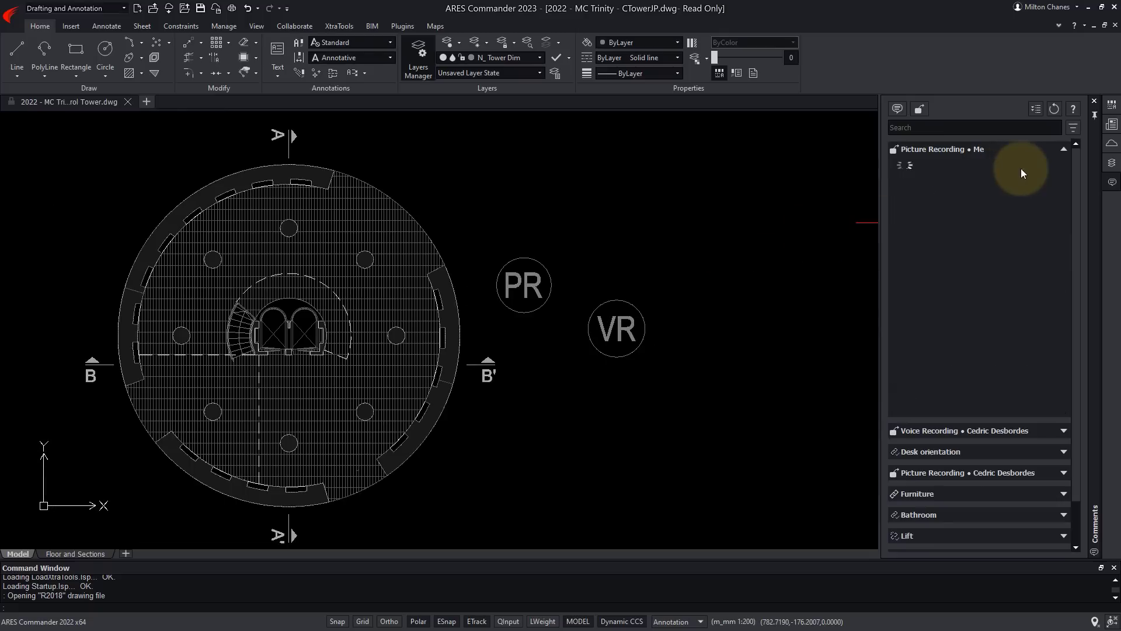
left_click(1063, 452)
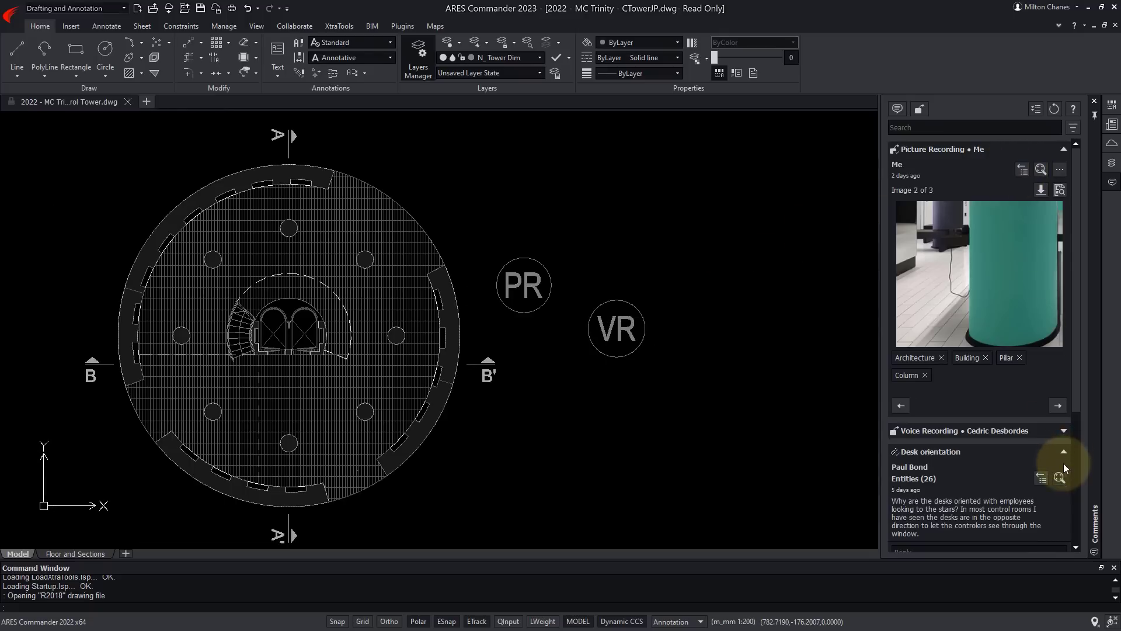
- Hide resolved comments and resolved markups from the list, then show Version History
left_click(1074, 128)
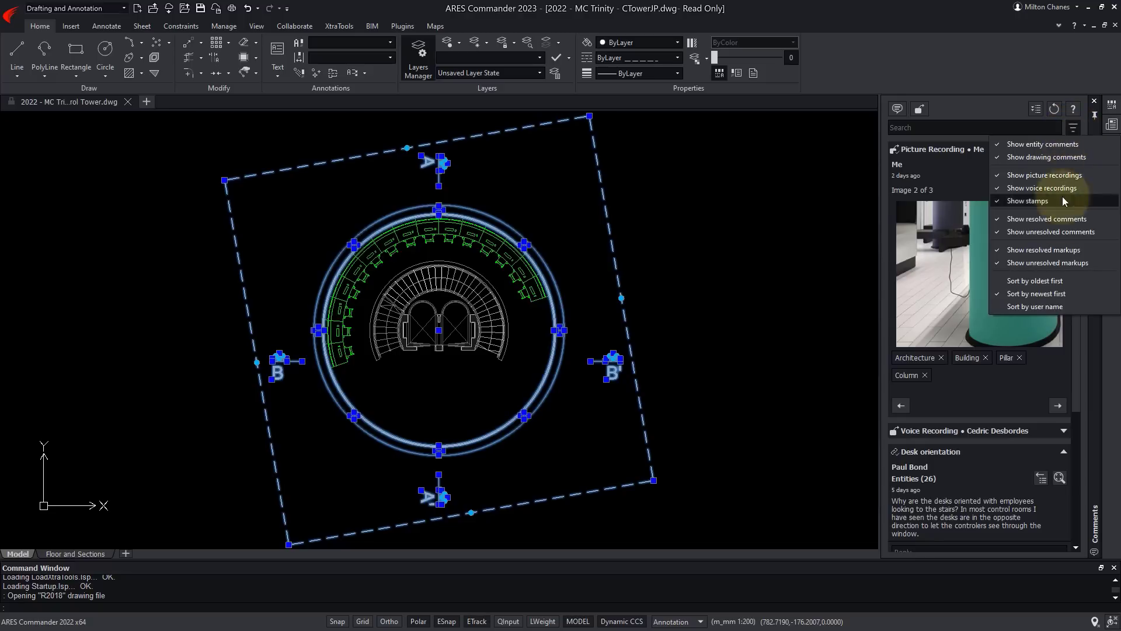
left_click(1028, 219)
left_click(1077, 130)
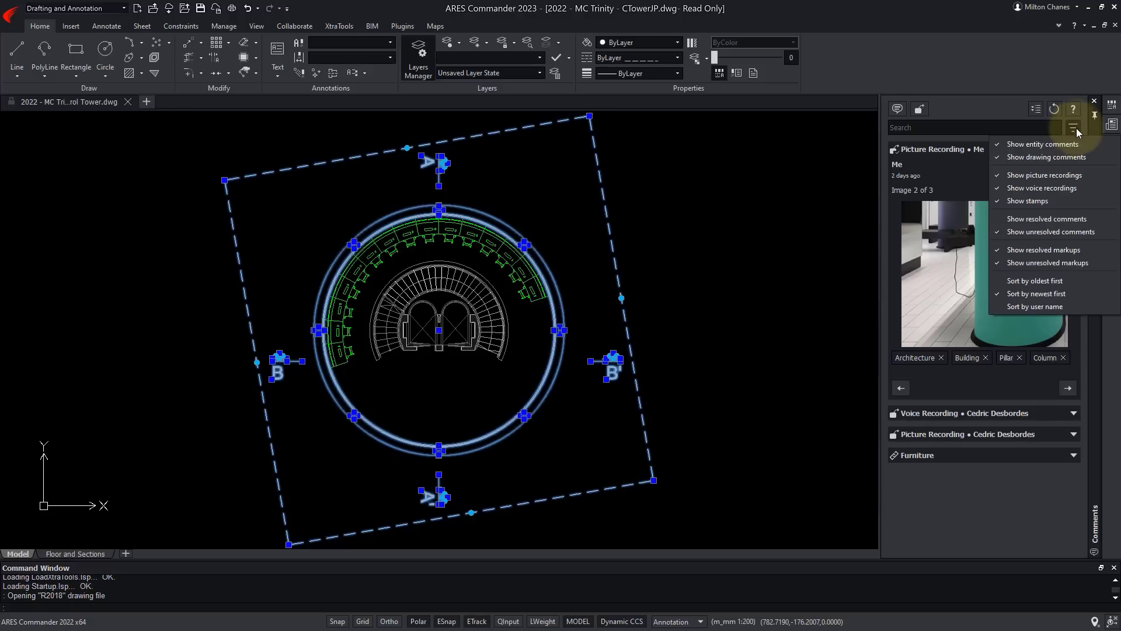
left_click(1033, 250)
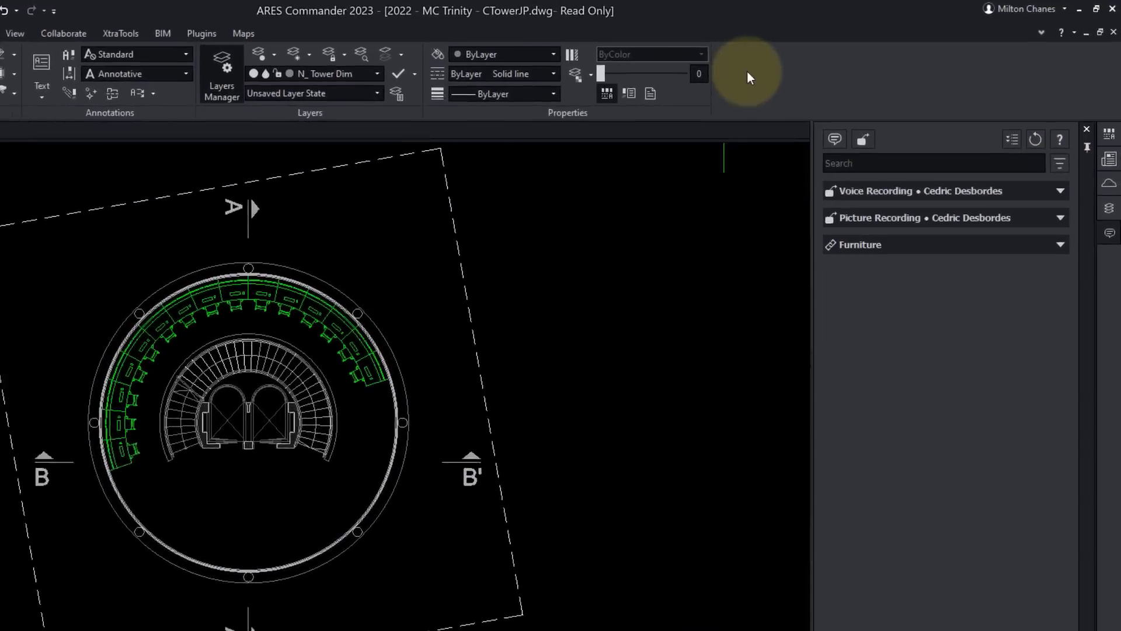
right_click(830, 60)
left_click(759, 519)
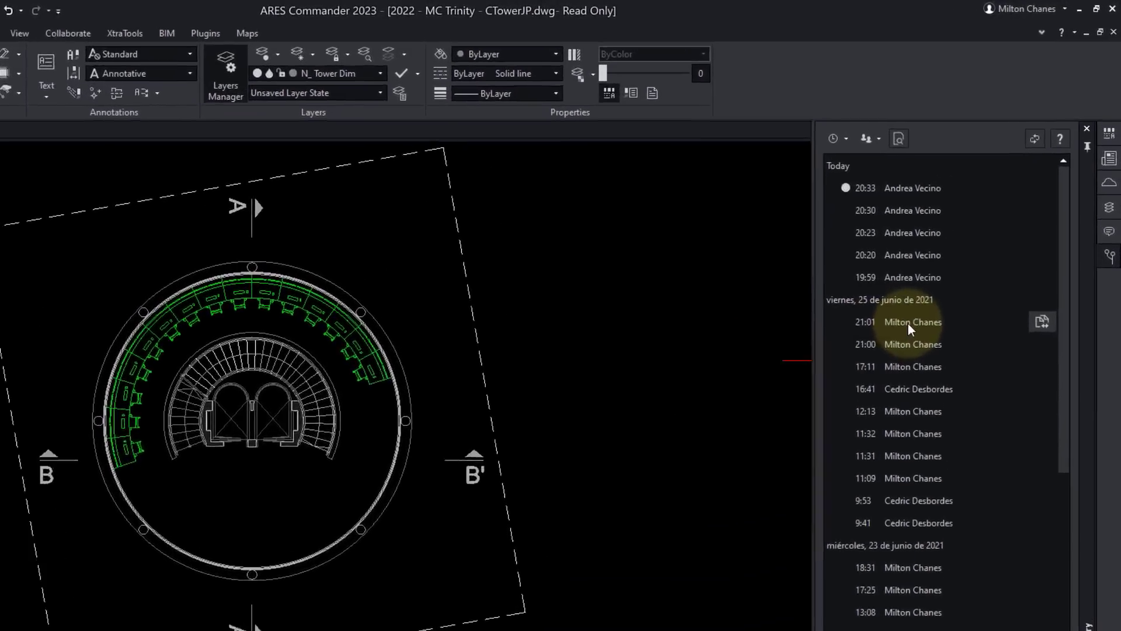
- Compare the 21:01 version with the current drawing and step through its four differences
left_click(954, 253)
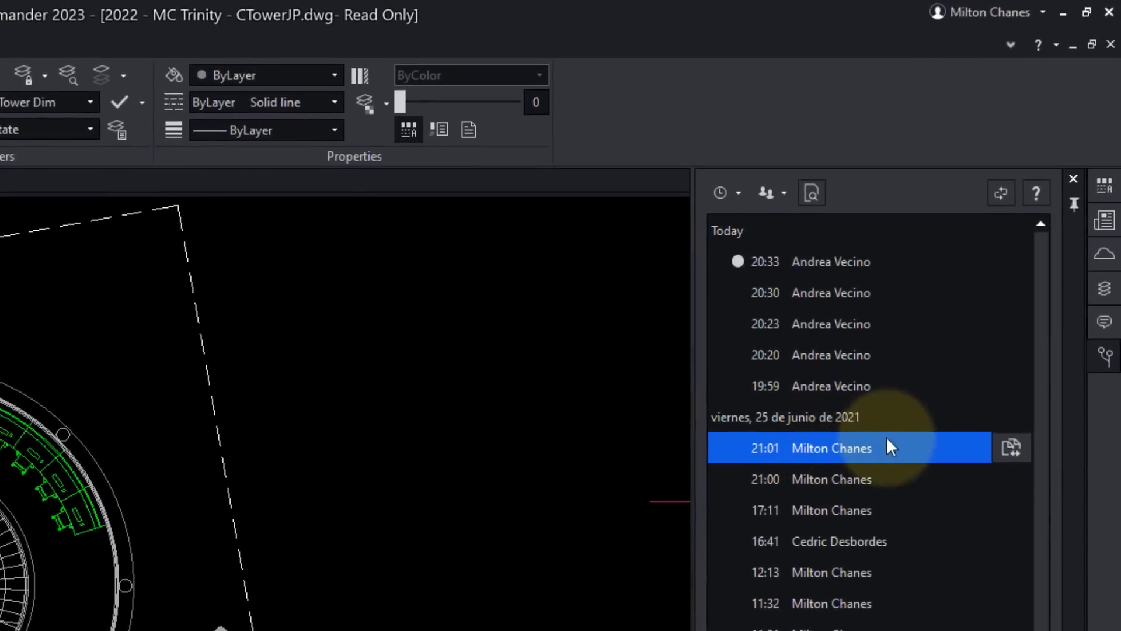
left_click(1013, 447)
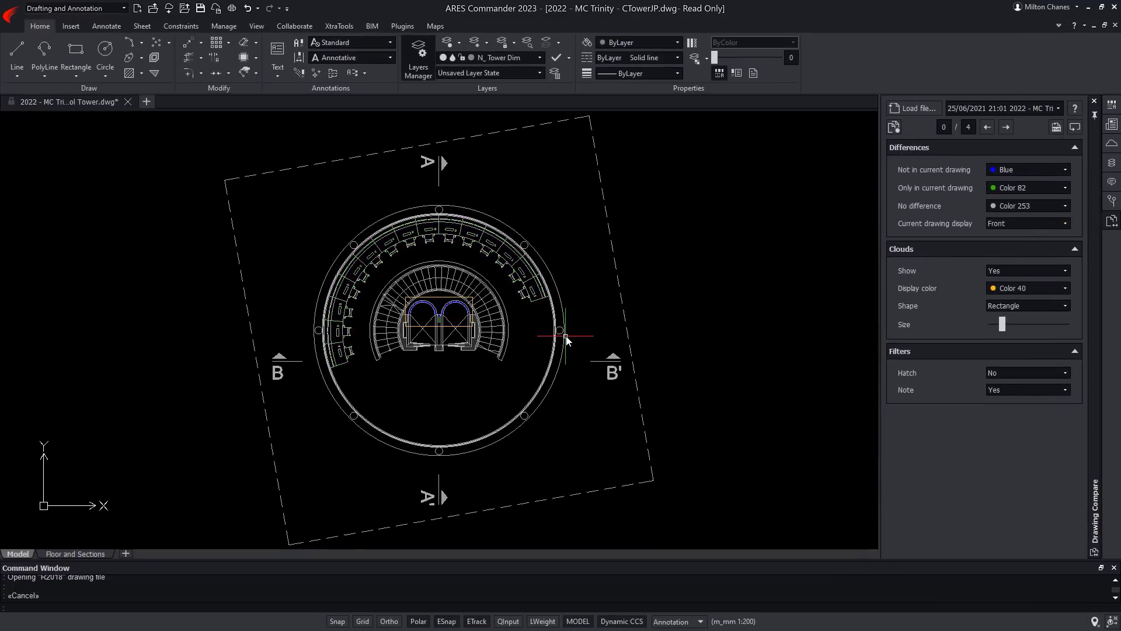
scroll(566, 338, "down", 6)
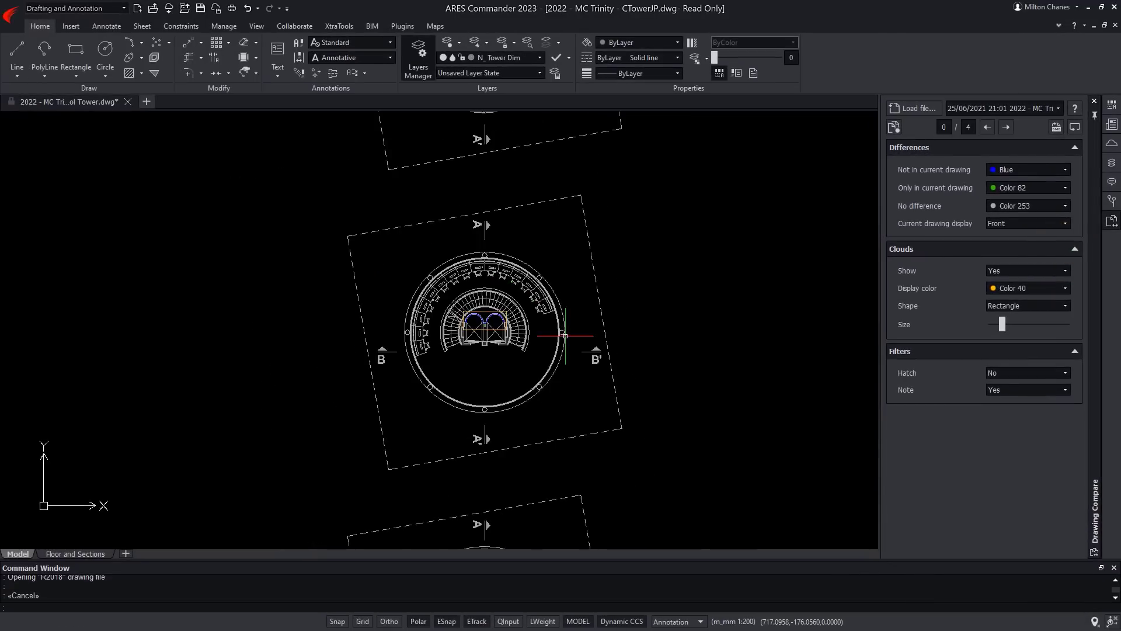
left_click(1007, 128)
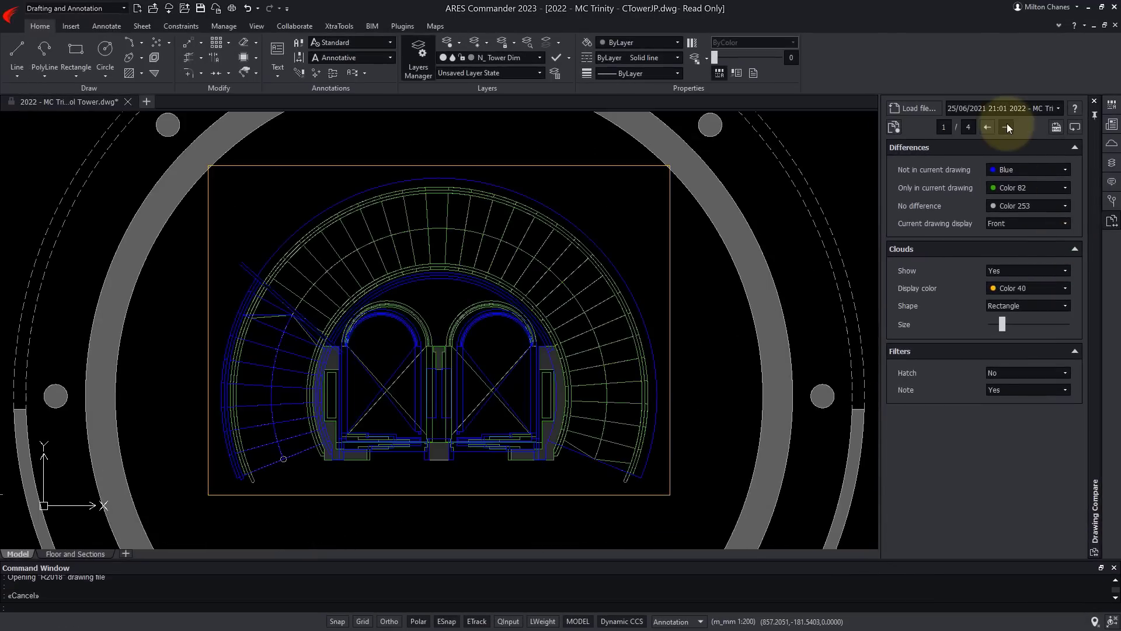
left_click(1006, 127)
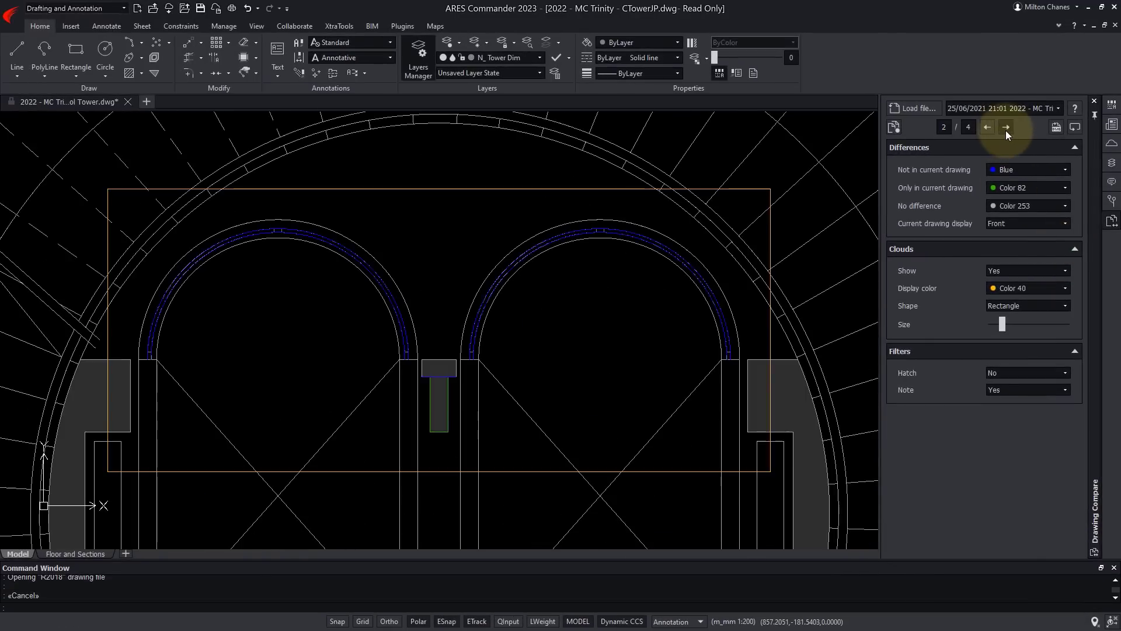
left_click(1006, 127)
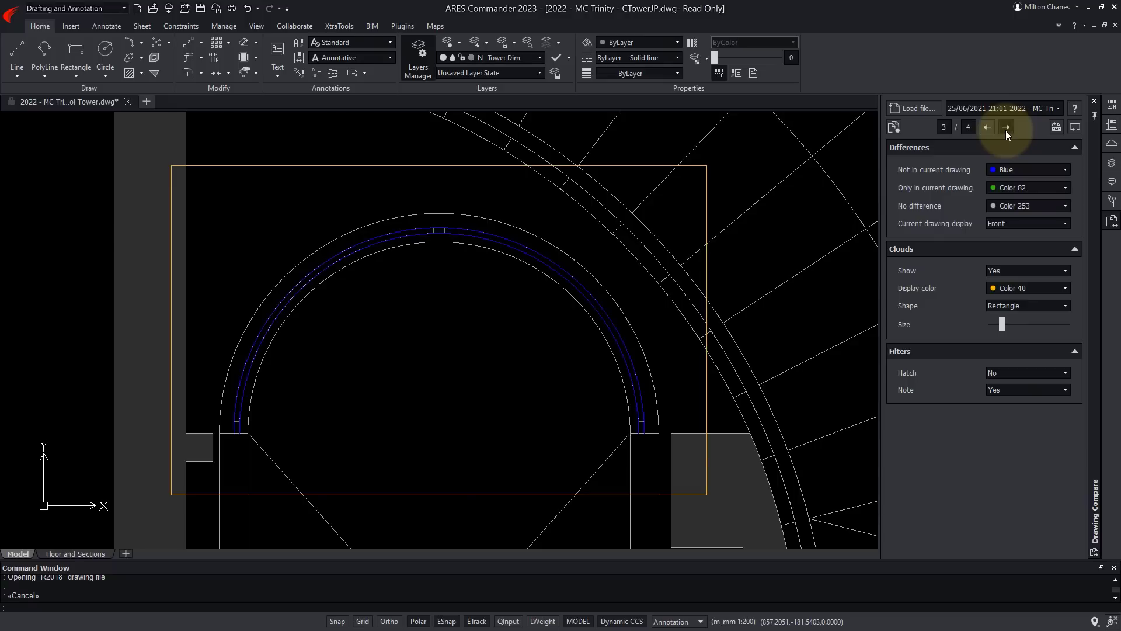
left_click(1005, 127)
- Return to the version history list and dismiss the 21:01 version's actions menu
left_click(1112, 200)
right_click(972, 257)
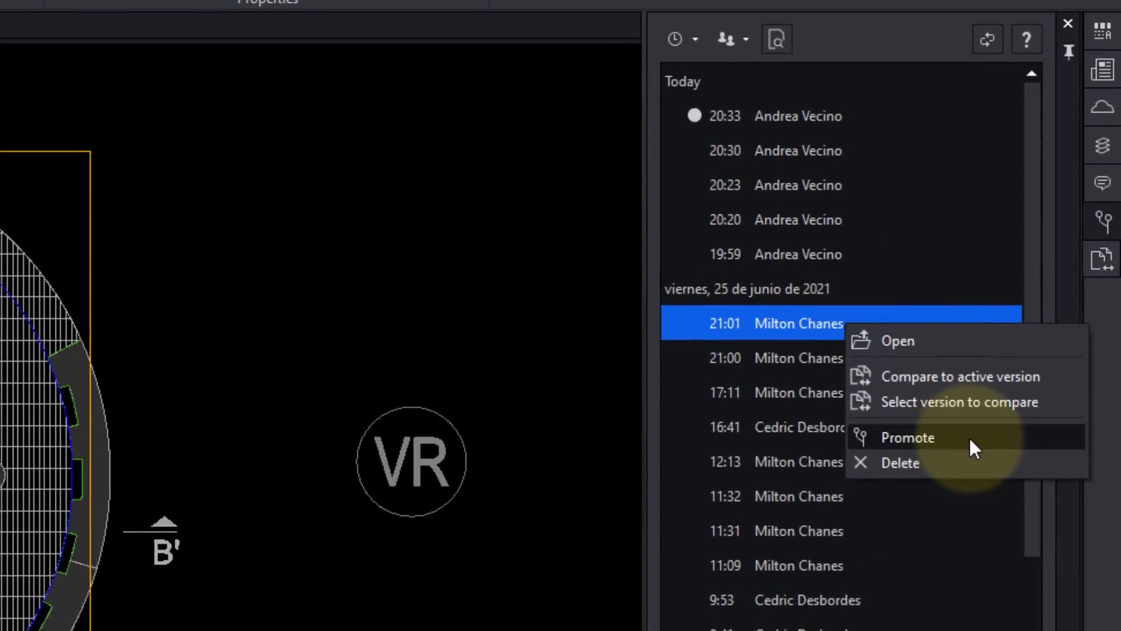
key("Escape")
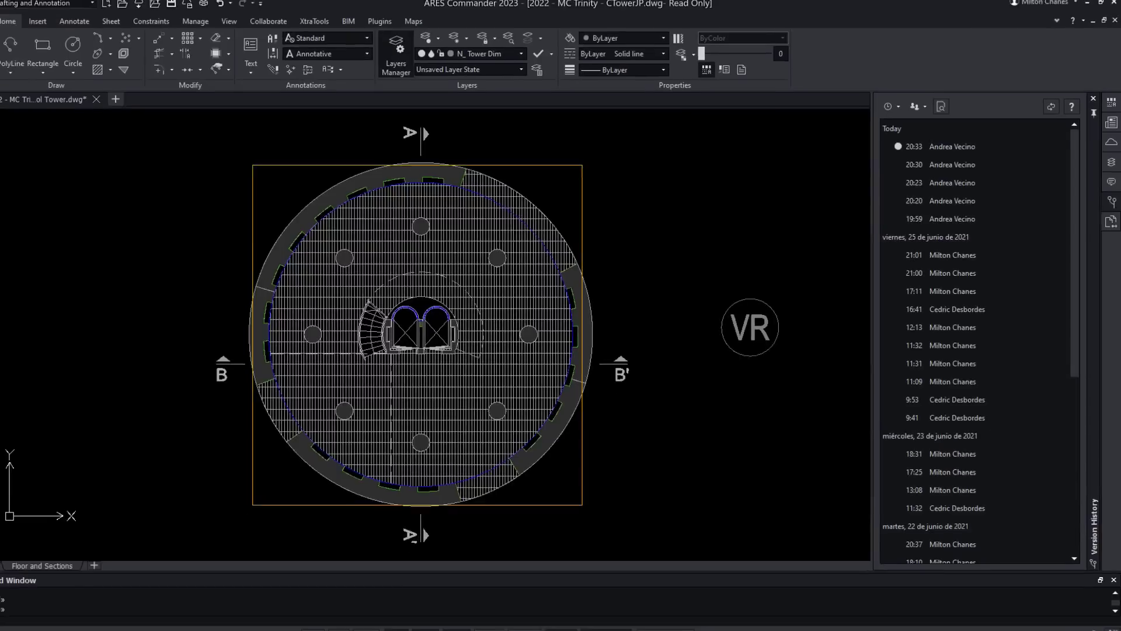
- Add an APPROVED stamp markup to the right of the tower plan
left_click(1111, 181)
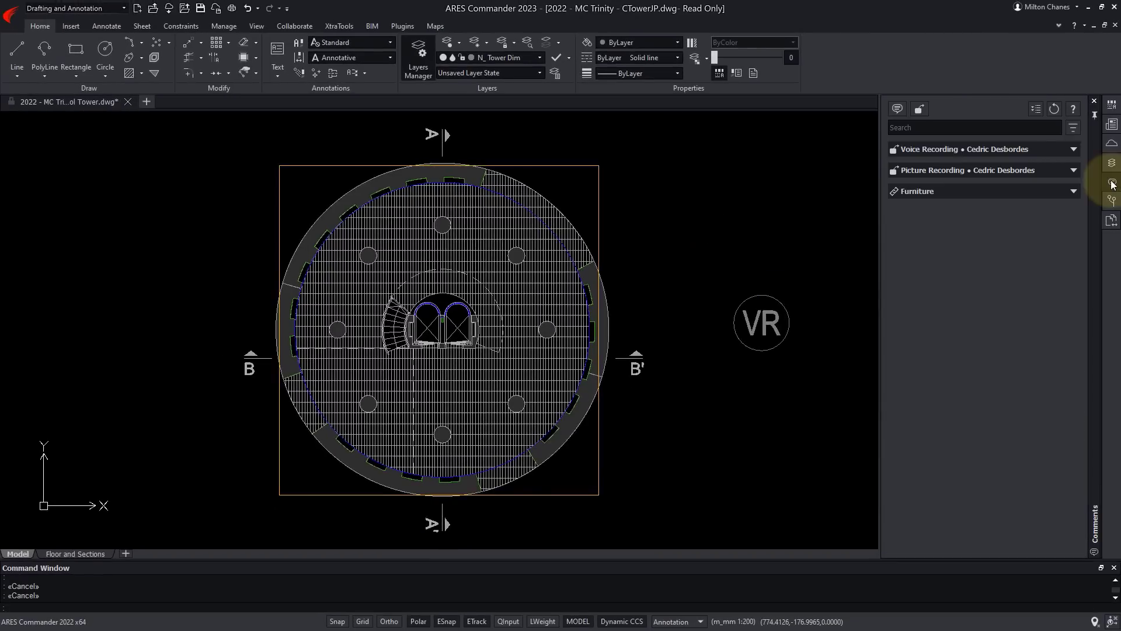
left_click(922, 109)
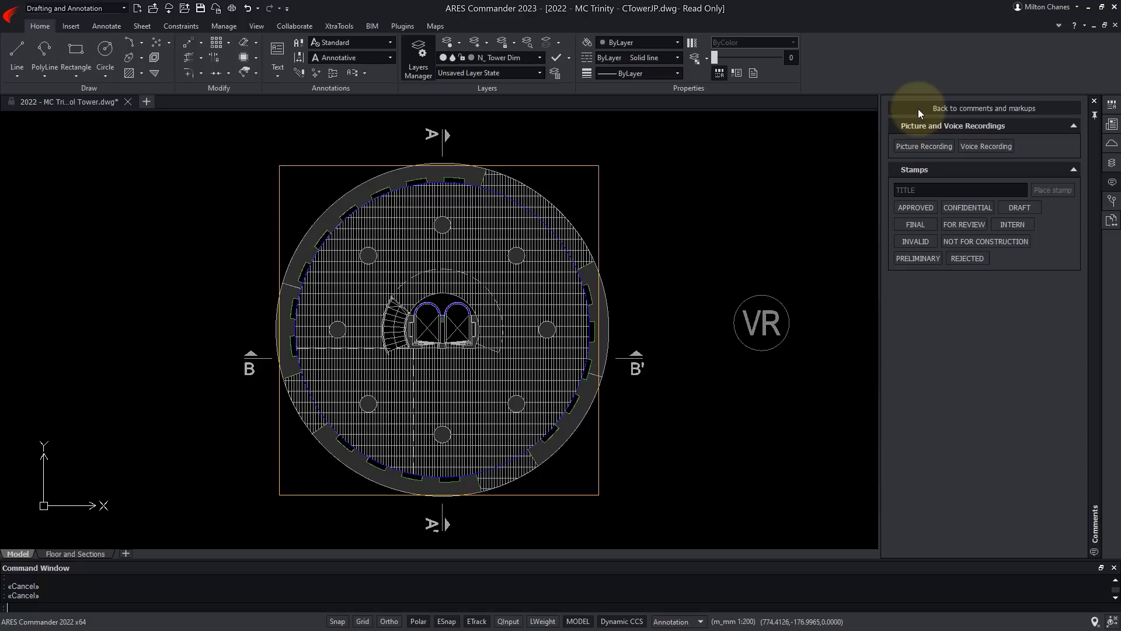
left_click(916, 207)
left_click(677, 219)
left_click(964, 106)
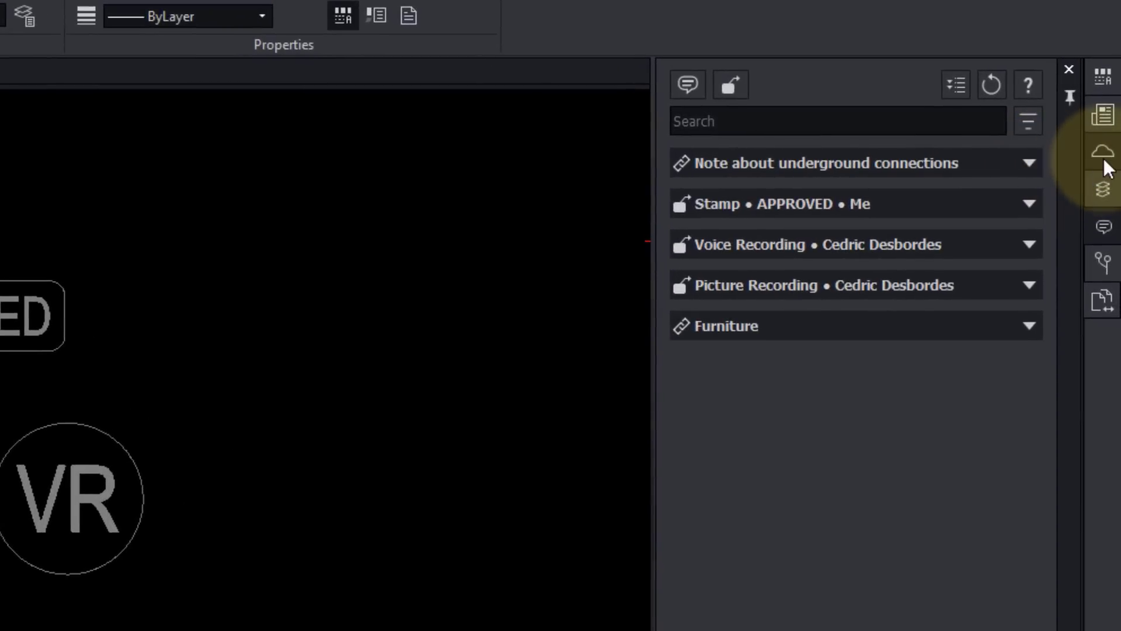
- Copy a view-only link for the Control Tower drawing from its cloud sharing options
left_click(1102, 158)
right_click(794, 278)
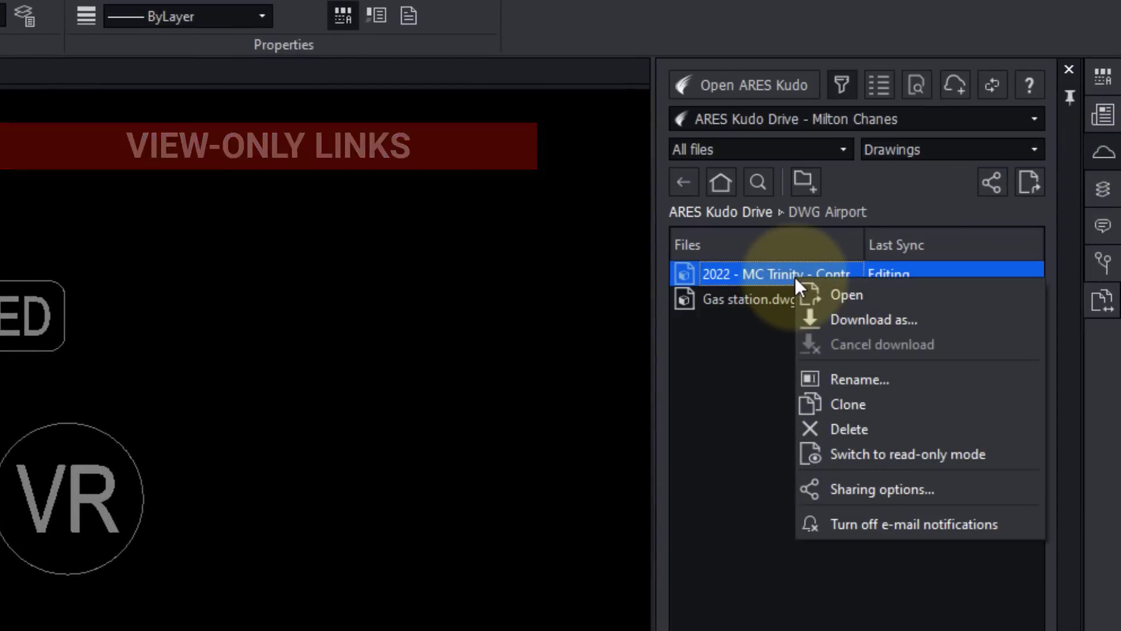
left_click(972, 490)
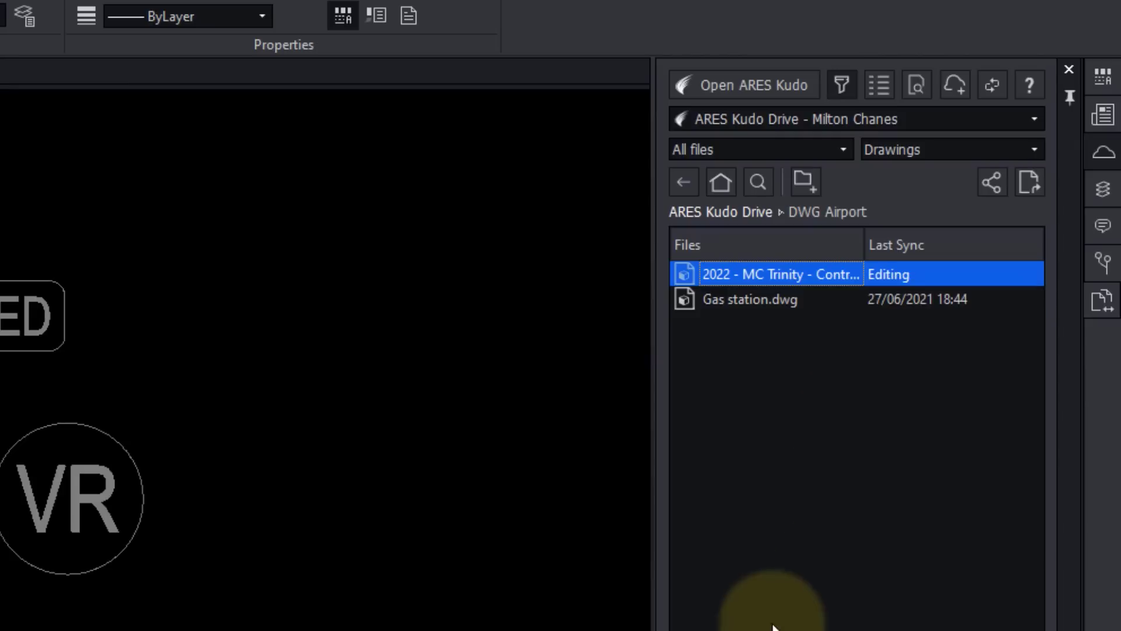
left_click(992, 183)
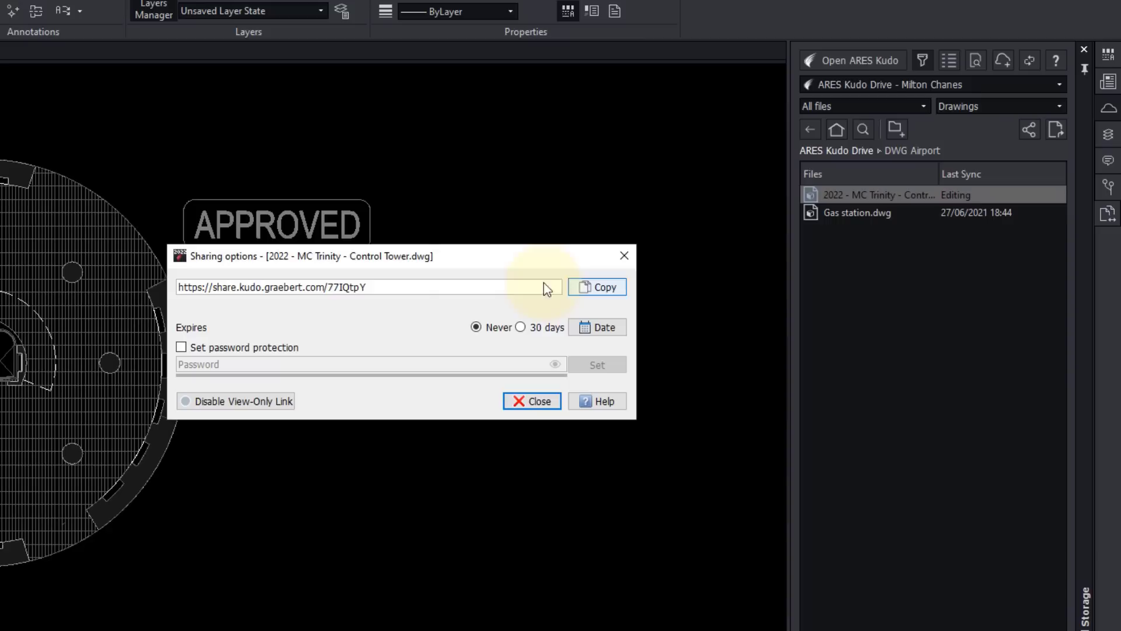
left_click(506, 286)
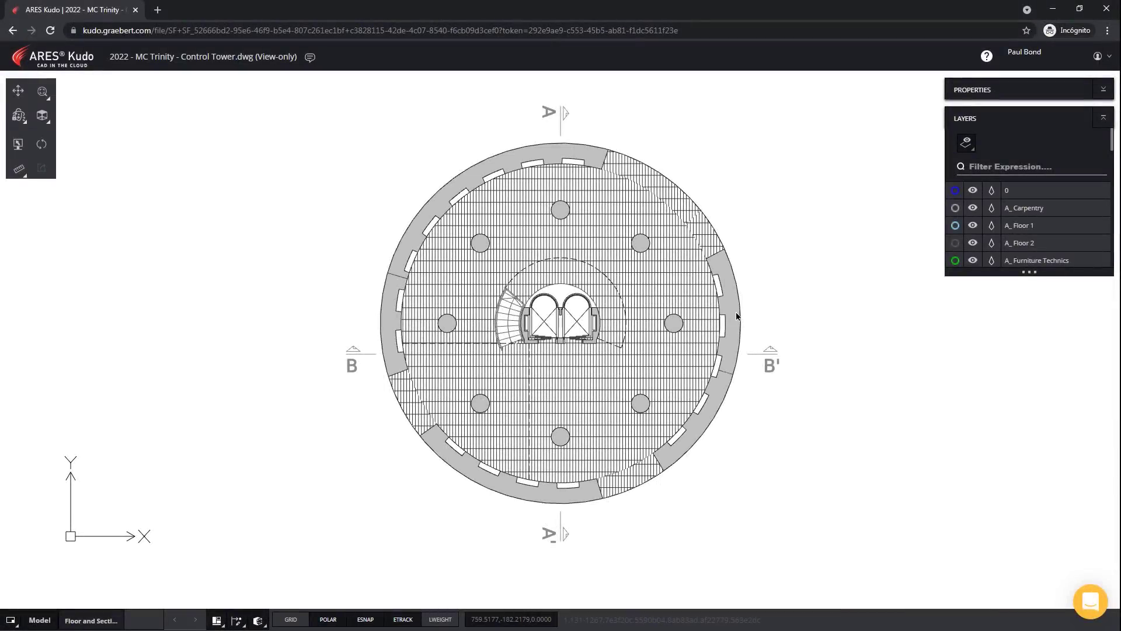
- Show the drawing's comments, including Desk orientation, in the ARES Kudo viewer
left_click(310, 59)
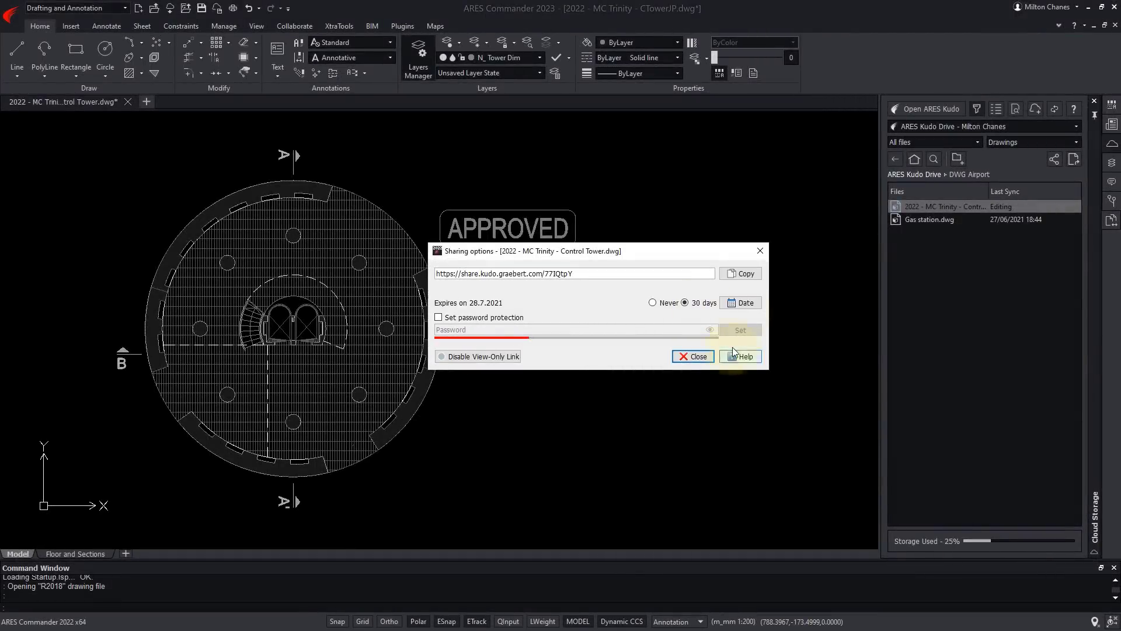
- Set the view-only link to expire on 12 August 2021 and enable password protection
left_click(743, 303)
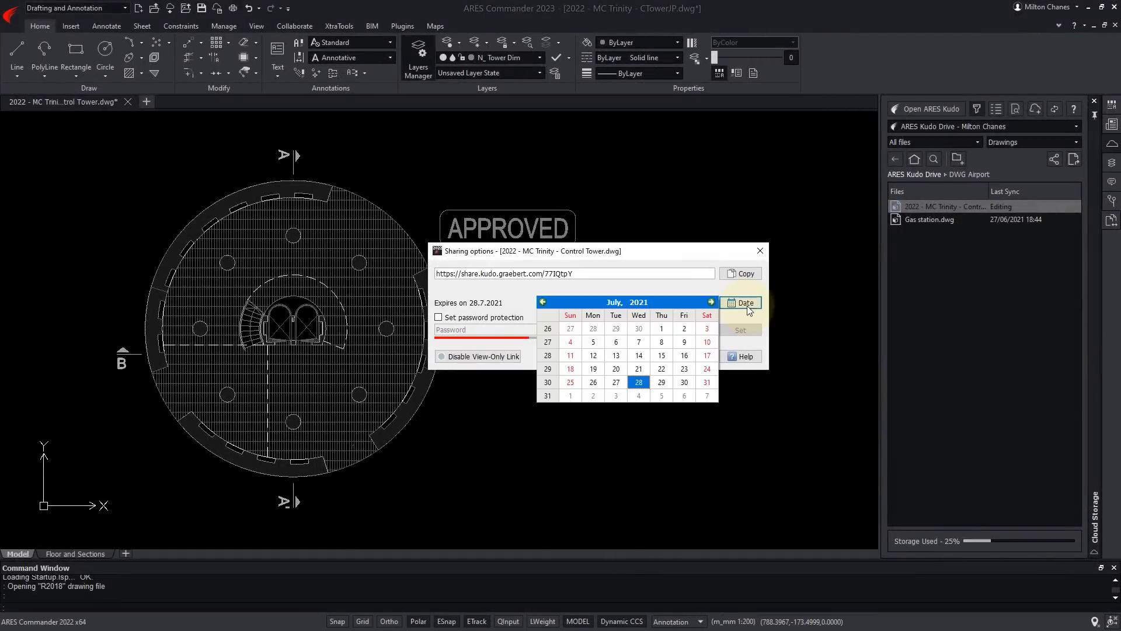
left_click(711, 302)
left_click(662, 355)
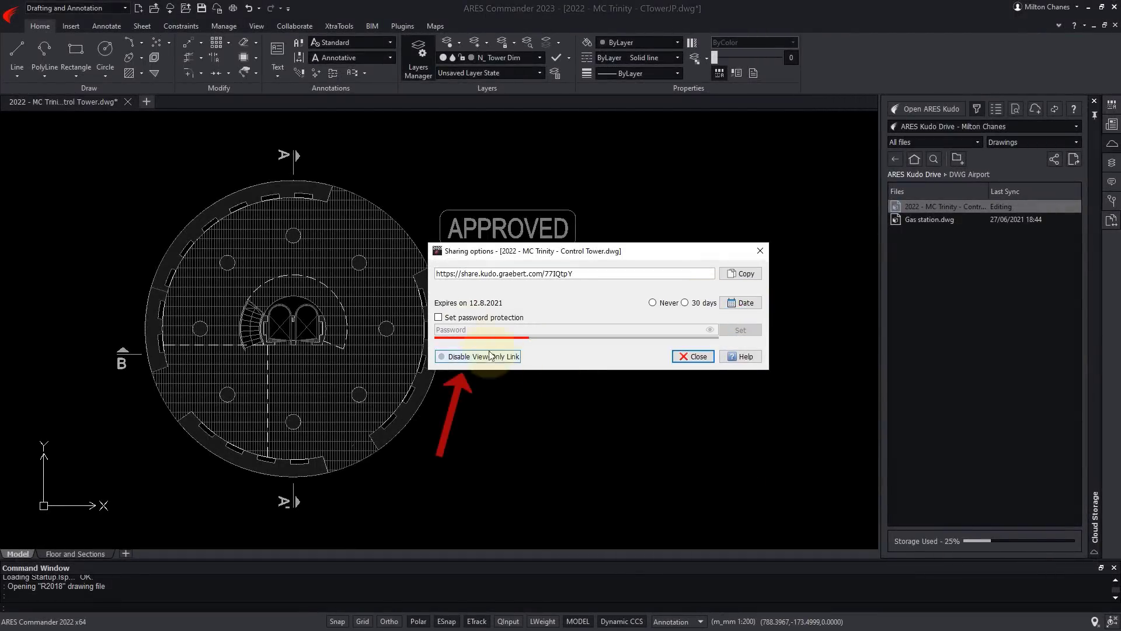
left_click(461, 318)
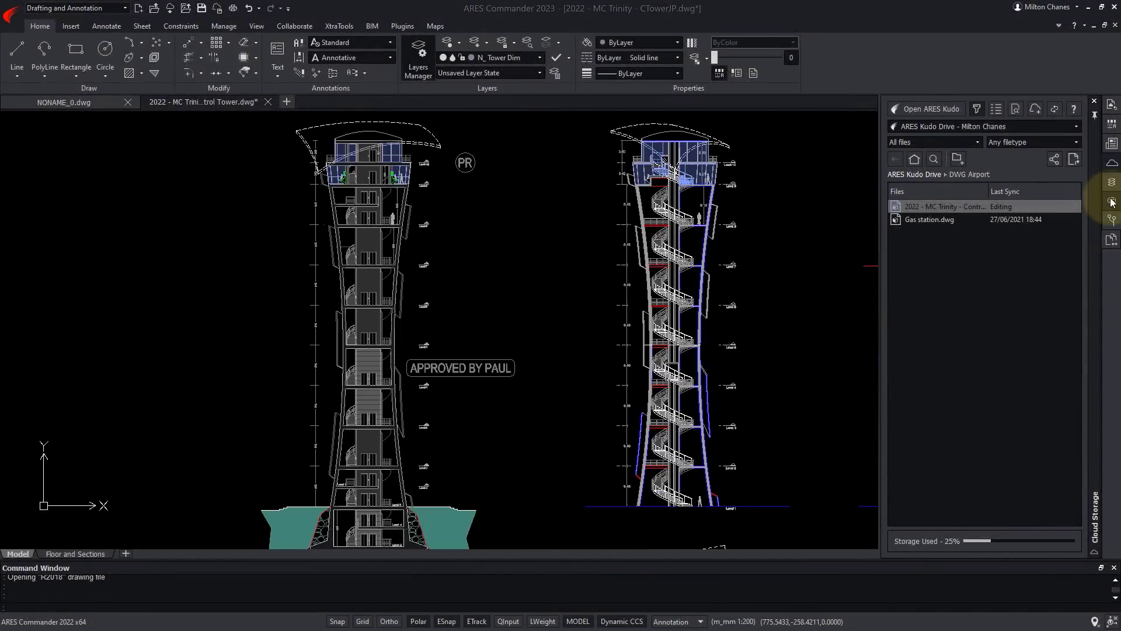
- Resolve the client's stamp in the comments and markups list
left_click(1112, 202)
left_click(1072, 191)
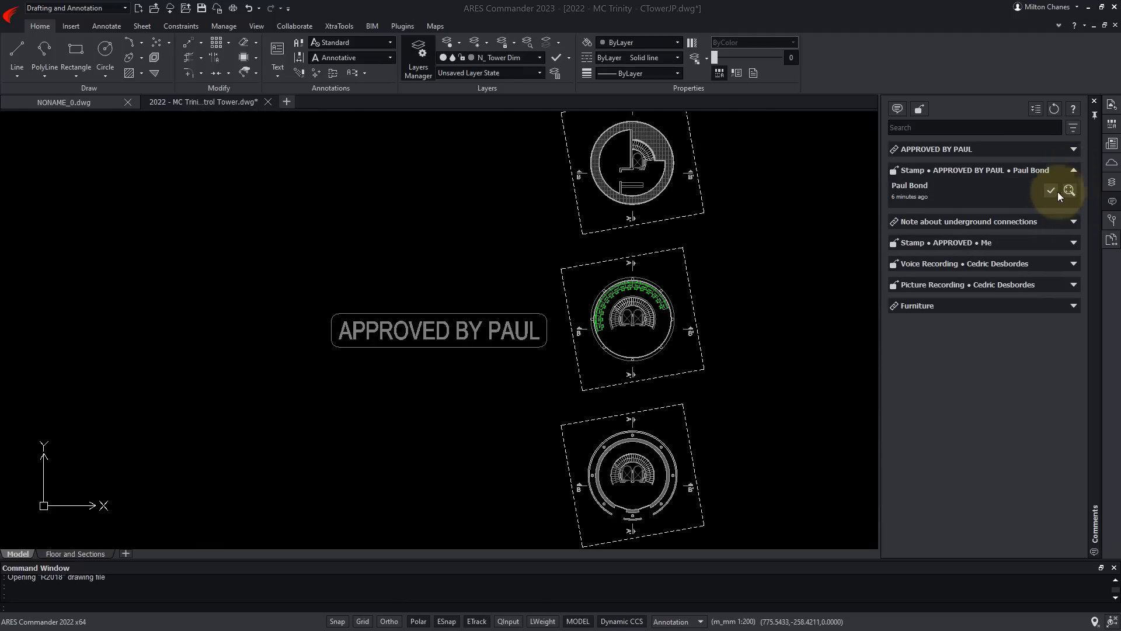
left_click(1051, 190)
- Reply "You're welcome, it's always a pleasure." to the approval comment, then show the Floor and Sections sheet
left_click(1074, 149)
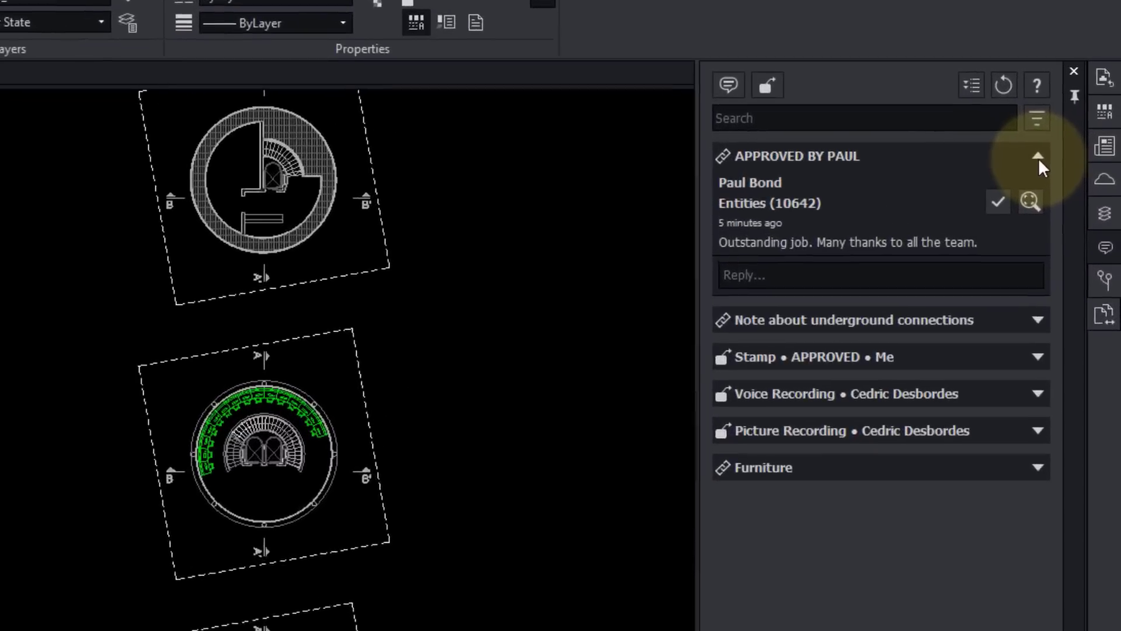
left_click(880, 275)
type("You")
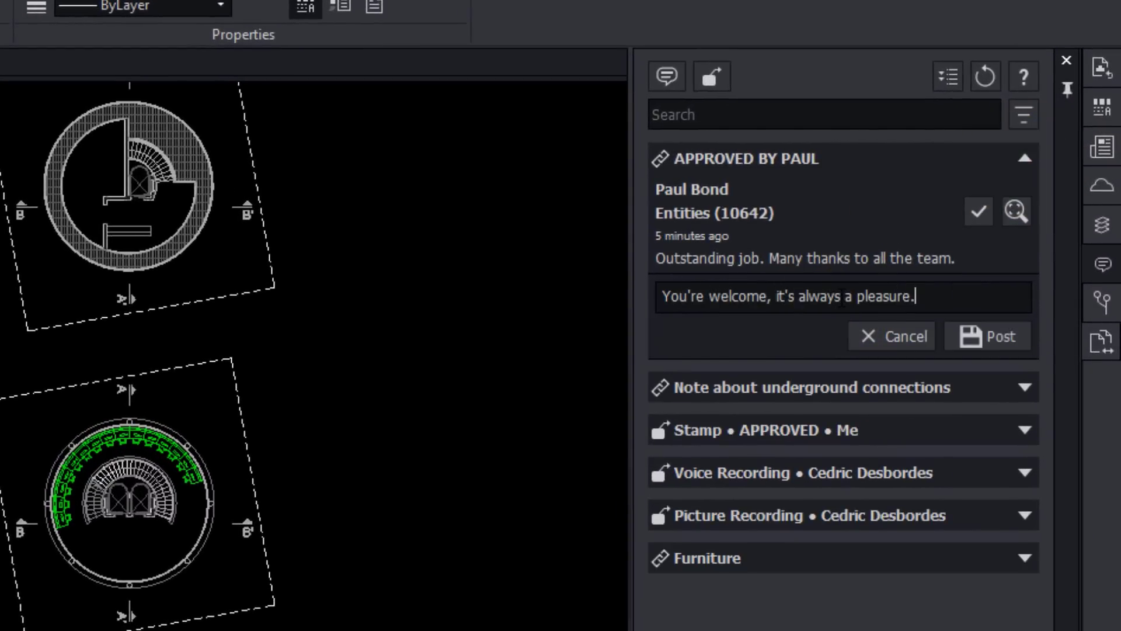
type("'re welcome, it's always a pleasure.")
left_click(1002, 349)
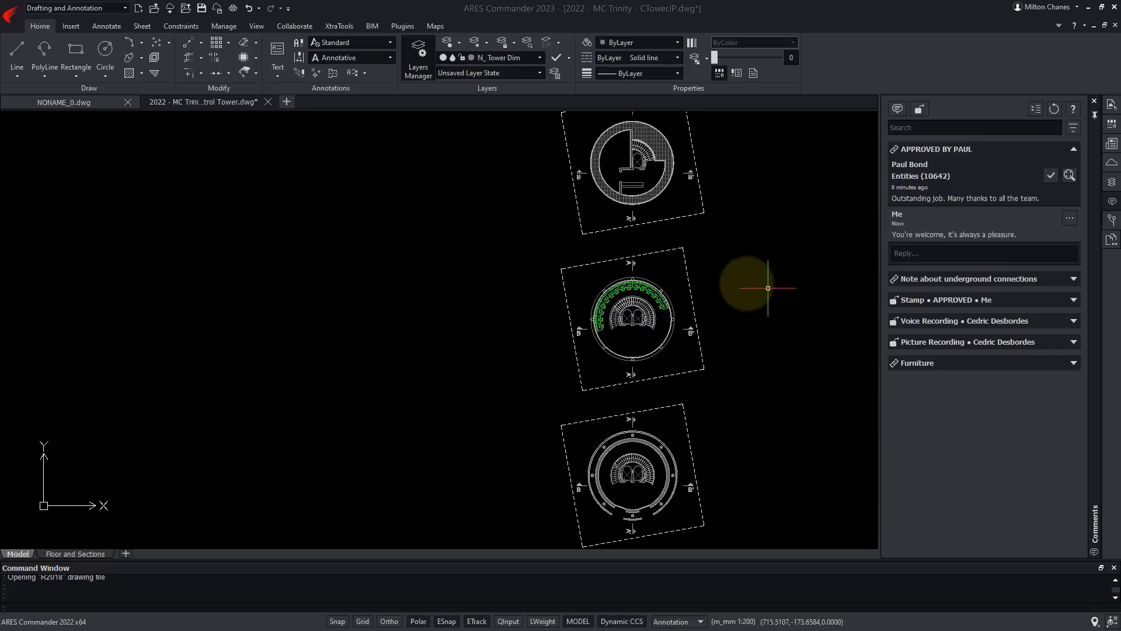
left_click(82, 553)
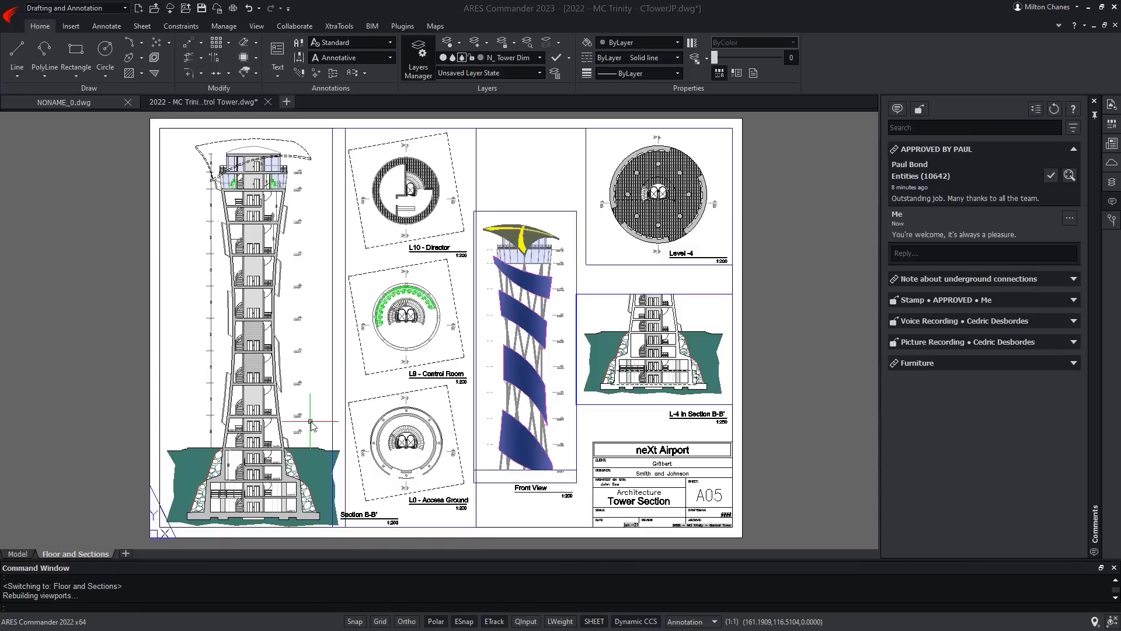